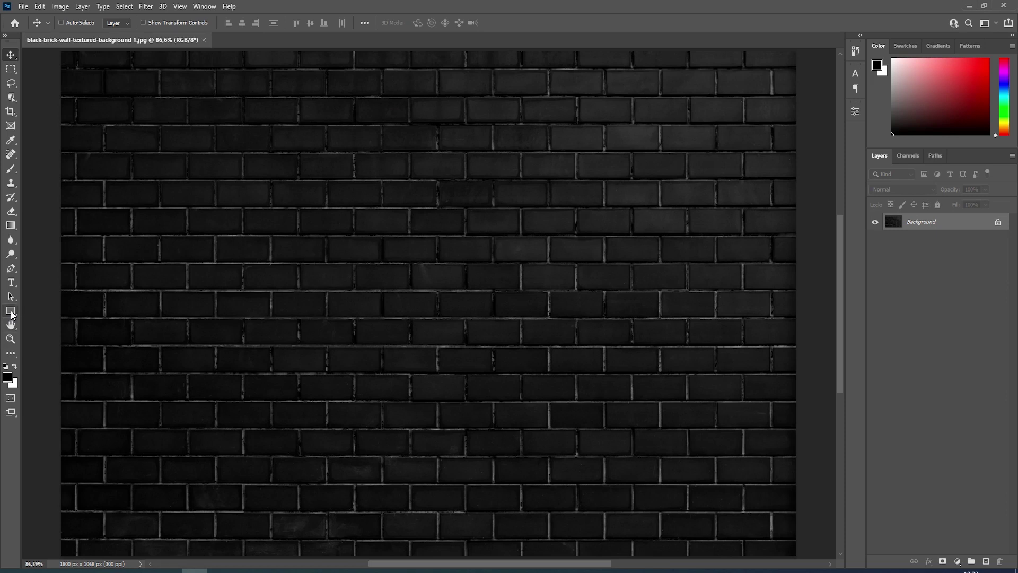
# Set up the Rectangle tool in Shape mode with no fill and a white 10 px stroke
pyautogui.click(11, 311)
pyautogui.click(90, 22)
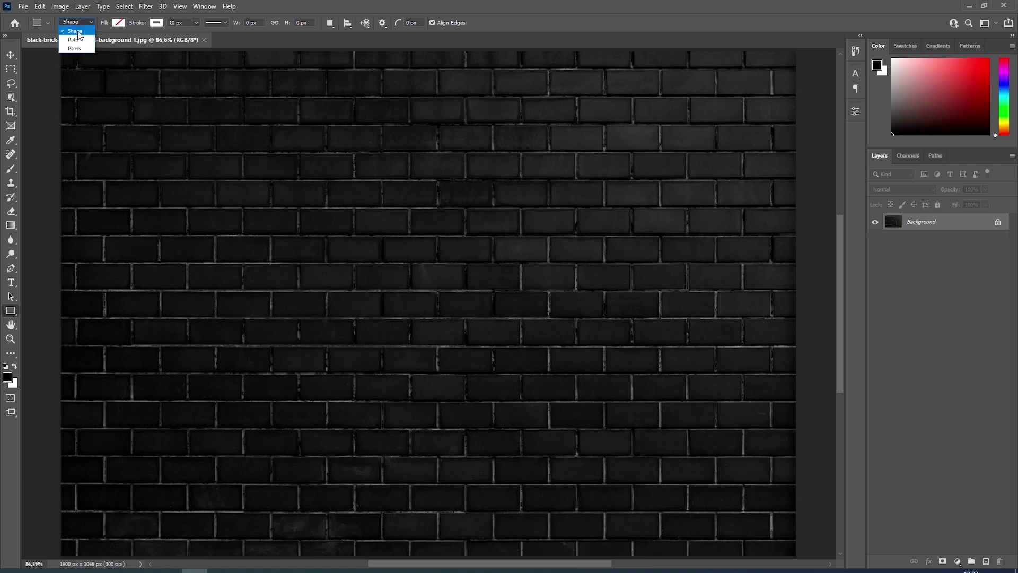
pyautogui.click(118, 24)
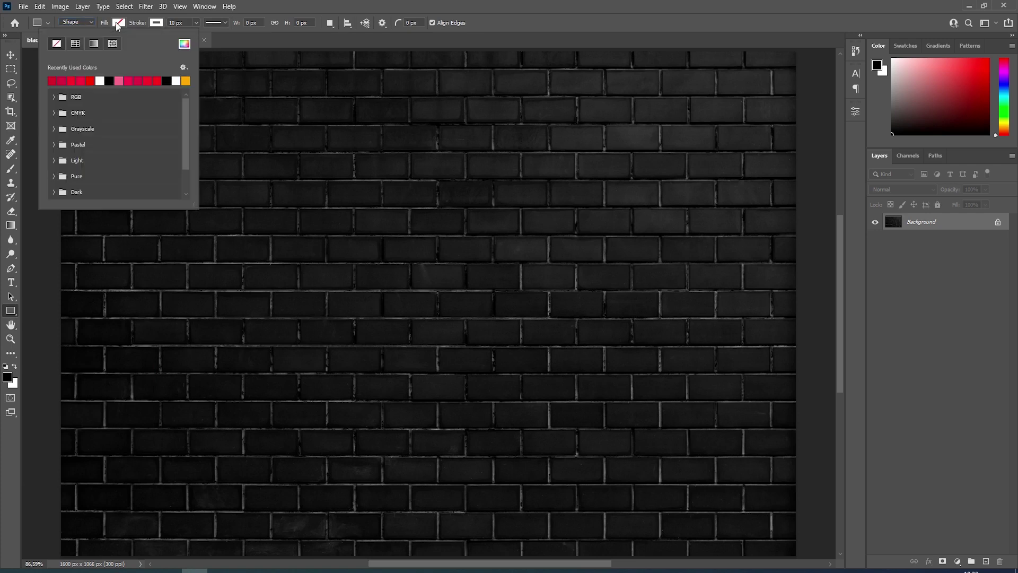
pyautogui.click(121, 24)
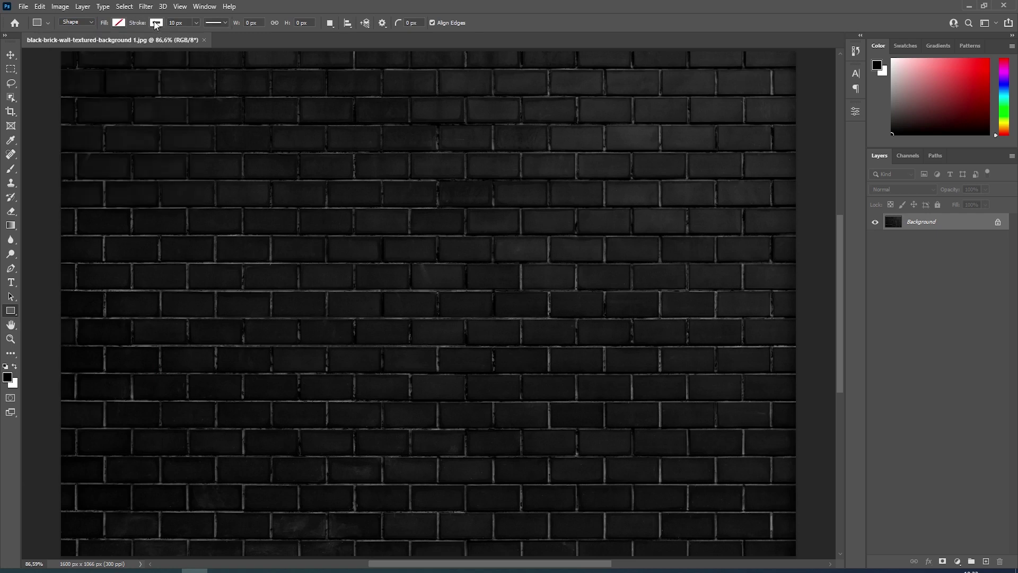
pyautogui.click(118, 23)
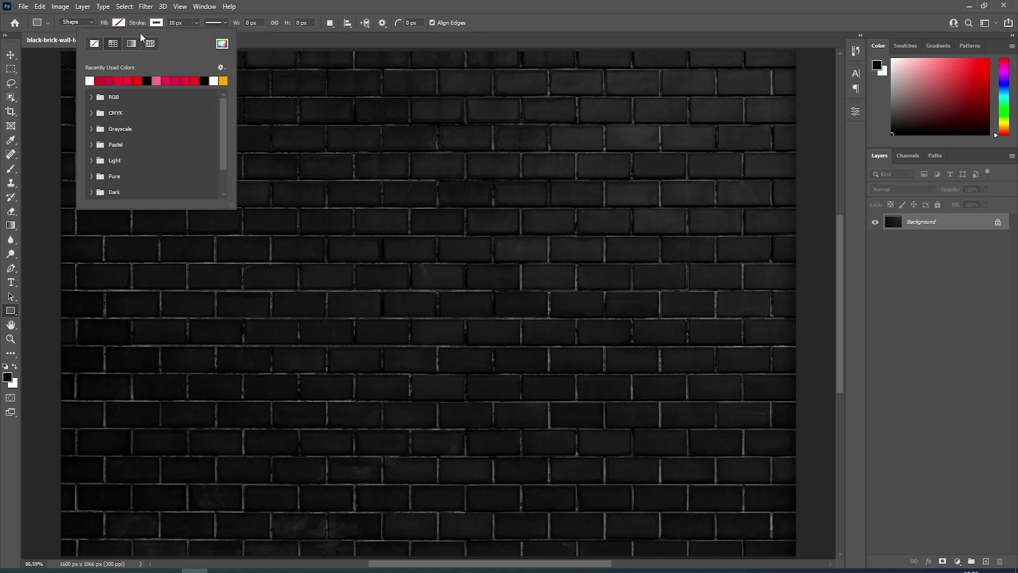
pyautogui.click(154, 22)
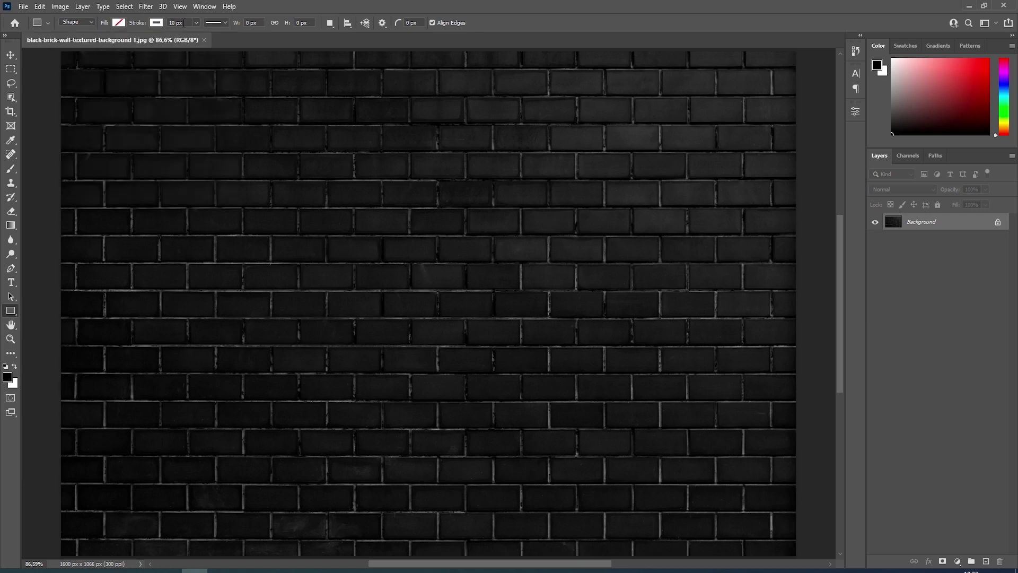
pyautogui.click(177, 22)
pyautogui.press('Return')
# Configure the rectangle's stroke options with centre alignment, round caps and round corners
pyautogui.click(224, 23)
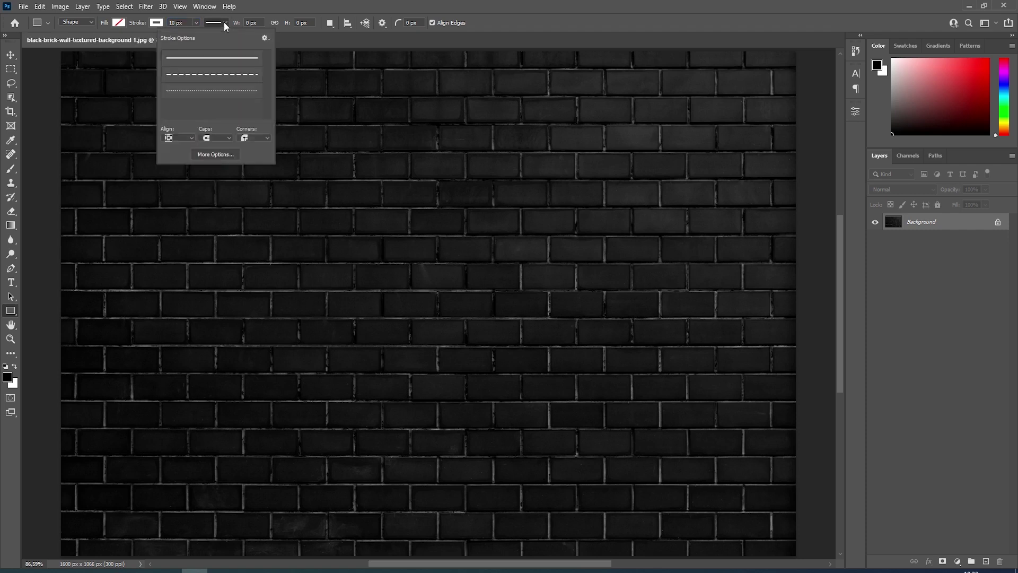
pyautogui.click(184, 138)
pyautogui.click(174, 154)
pyautogui.click(224, 136)
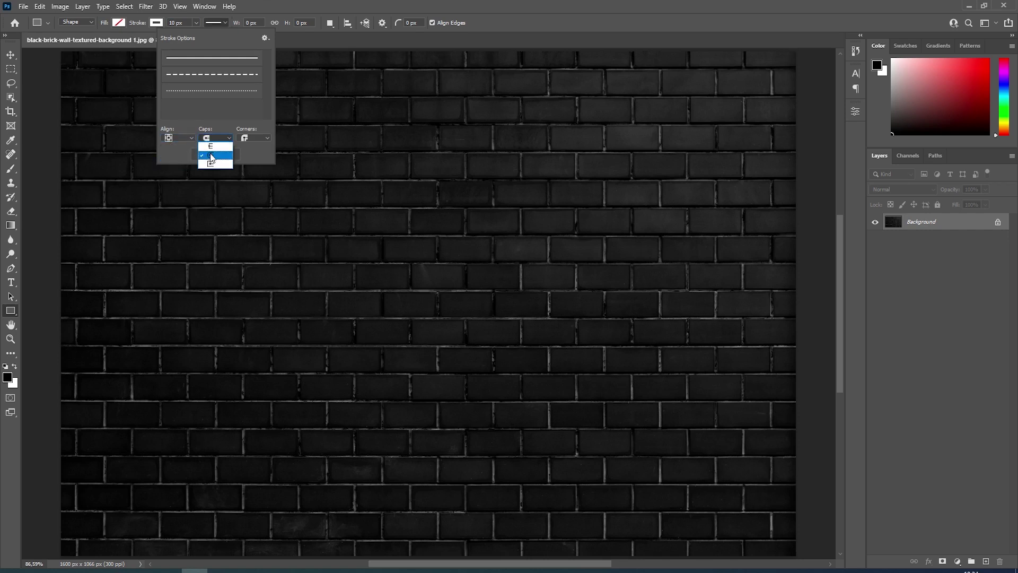
pyautogui.click(215, 157)
pyautogui.click(268, 139)
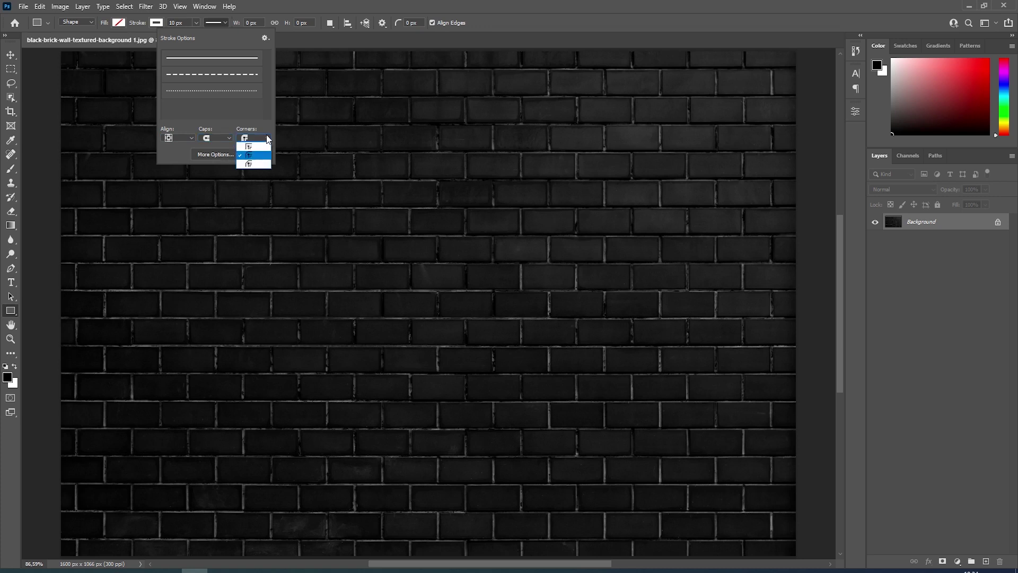
pyautogui.click(246, 154)
pyautogui.click(225, 21)
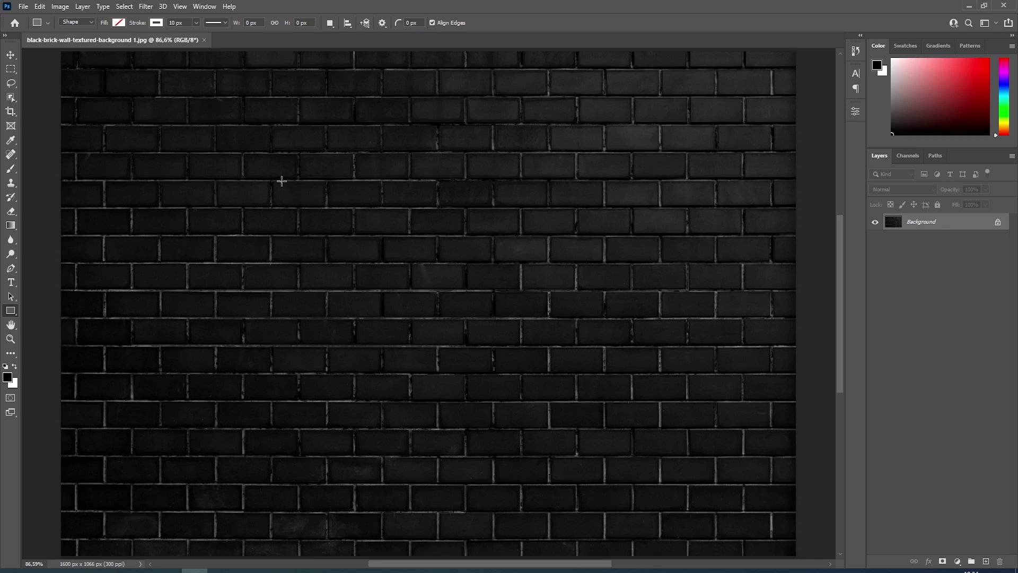
# Draw a rectangle of about 648 x 379 px on the brick wall and round its corners to 30 px
pyautogui.moveTo(281, 182); pyautogui.dragTo(579, 359)
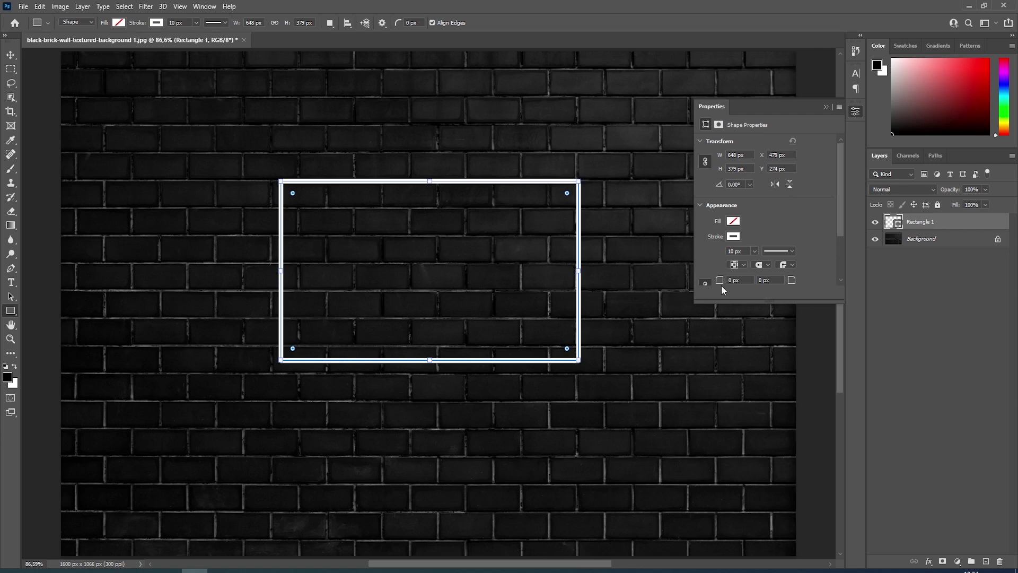
pyautogui.click(740, 280)
pyautogui.write('30')
pyautogui.press('Return')
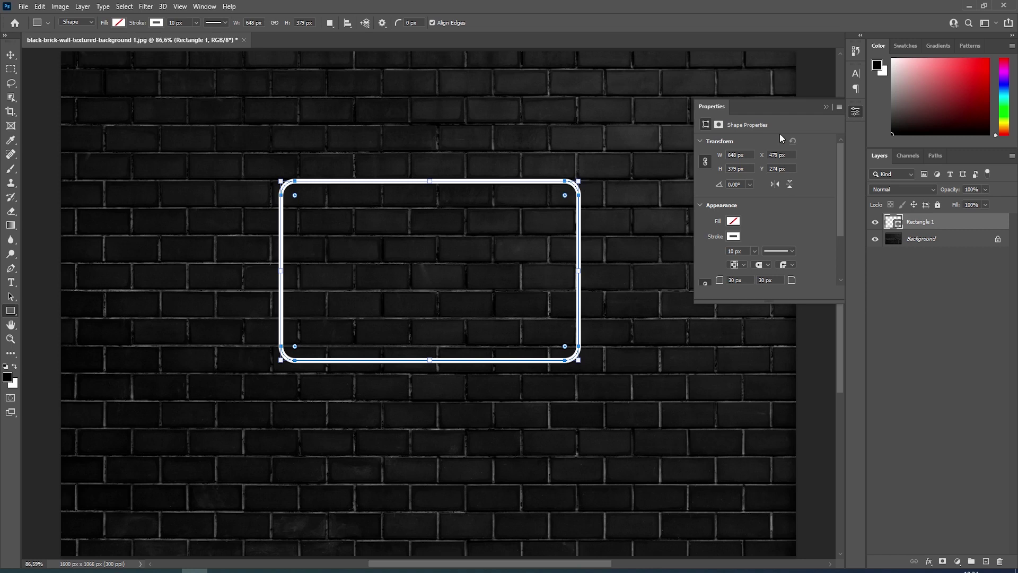
pyautogui.click(825, 107)
pyautogui.click(11, 55)
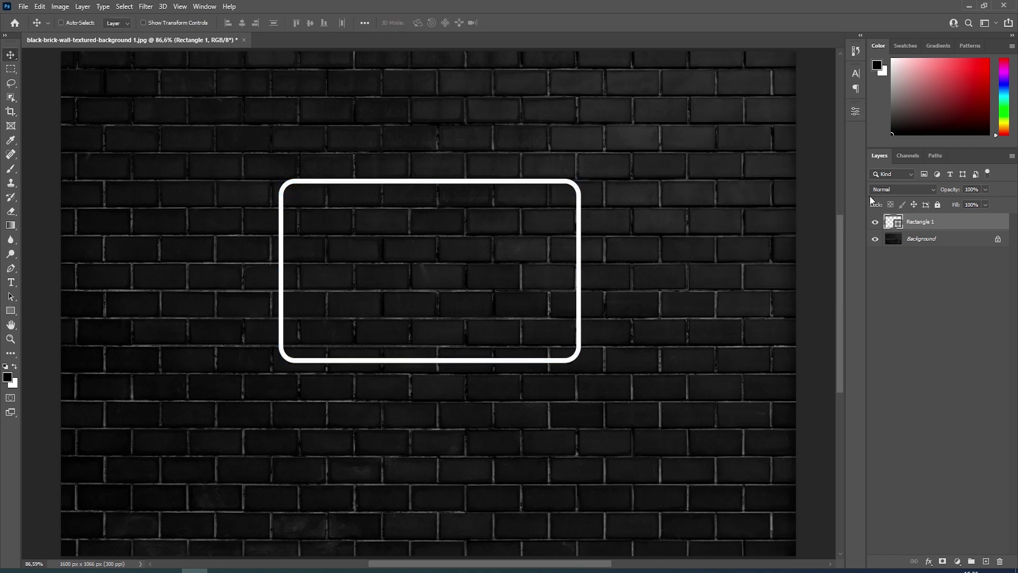
# Add a bright red Color Overlay to the rectangle layer
pyautogui.doubleClick(952, 224)
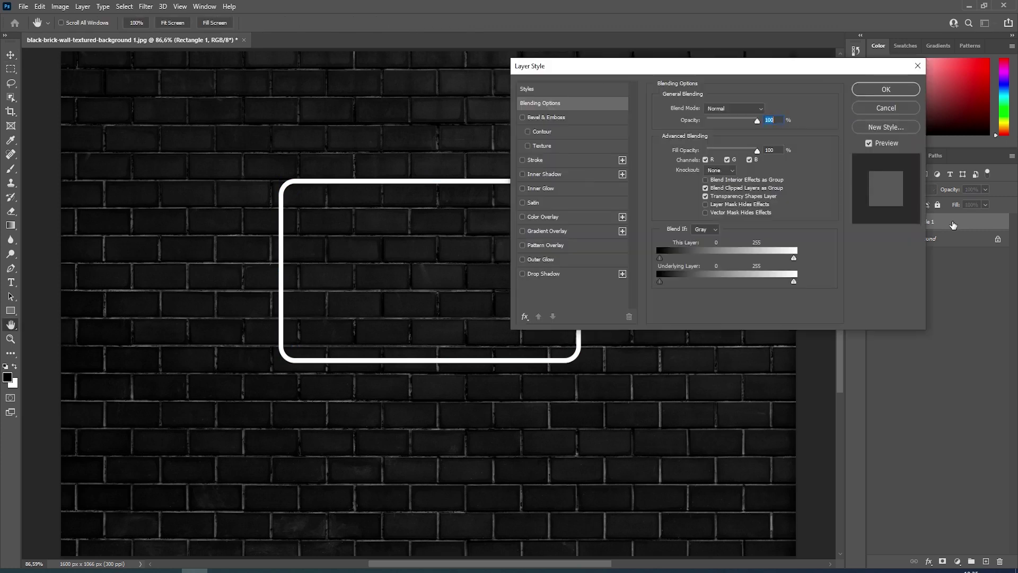
pyautogui.click(561, 219)
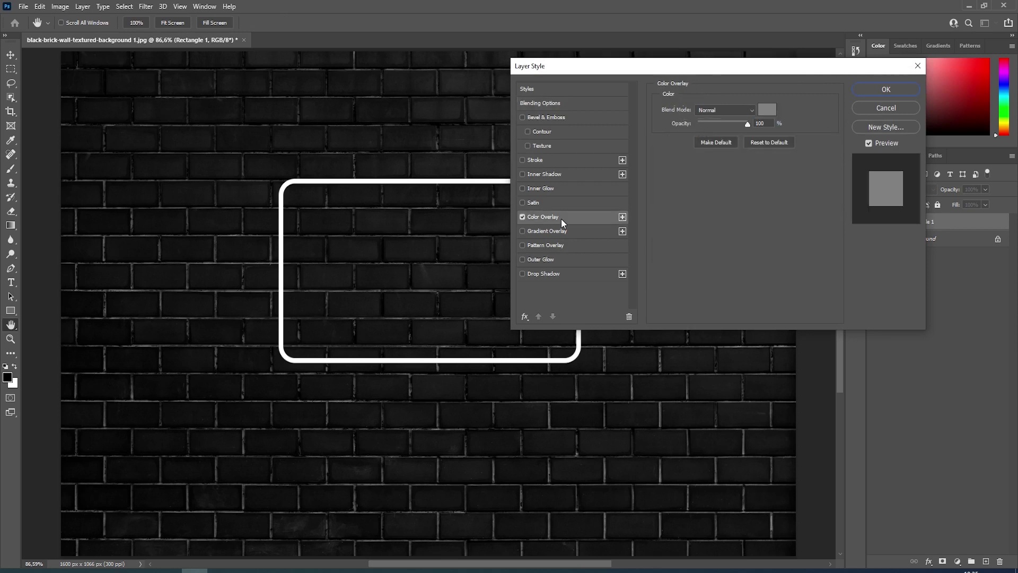
pyautogui.click(765, 107)
pyautogui.moveTo(672, 139); pyautogui.dragTo(671, 254)
pyautogui.click(642, 118)
pyautogui.moveTo(641, 117); pyautogui.dragTo(649, 114)
pyautogui.click(758, 110)
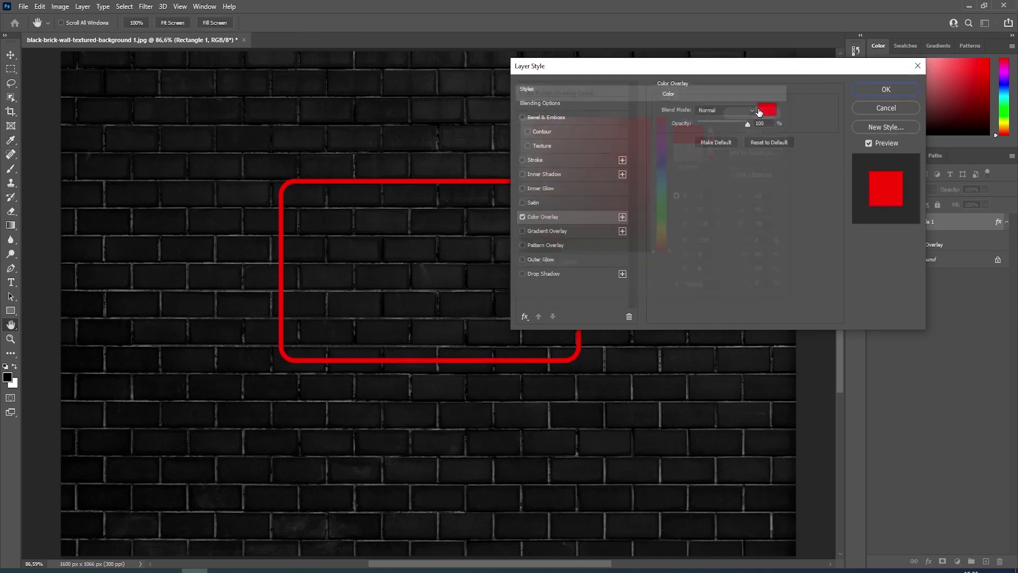
# Add an Inner Shadow with Normal blend mode, colour #fe1233, 100% opacity and a 90° angle
pyautogui.click(567, 173)
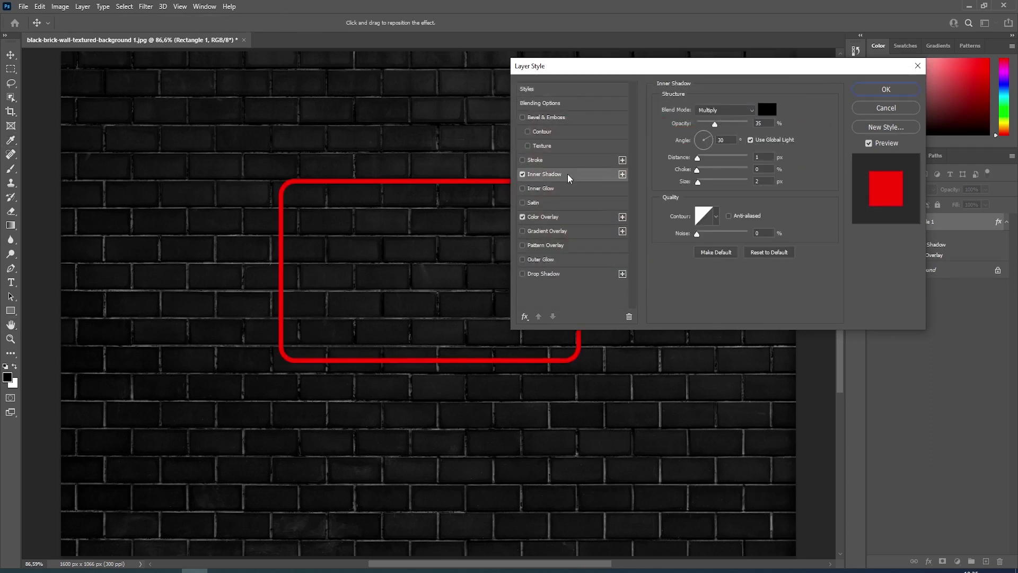
pyautogui.click(738, 109)
pyautogui.click(714, 120)
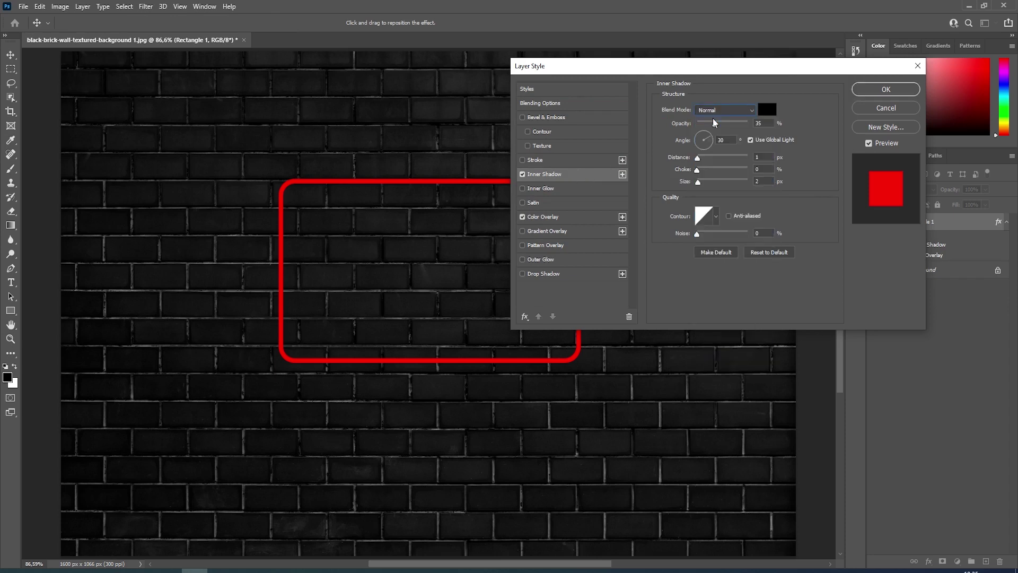
pyautogui.click(766, 109)
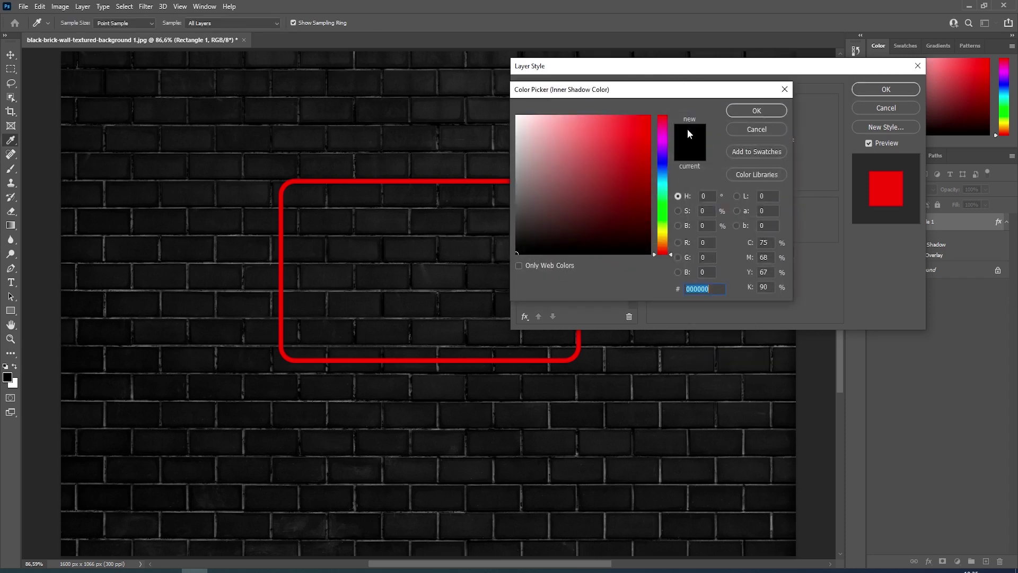
pyautogui.click(647, 120)
pyautogui.moveTo(664, 122); pyautogui.dragTo(665, 118)
pyautogui.click(642, 116)
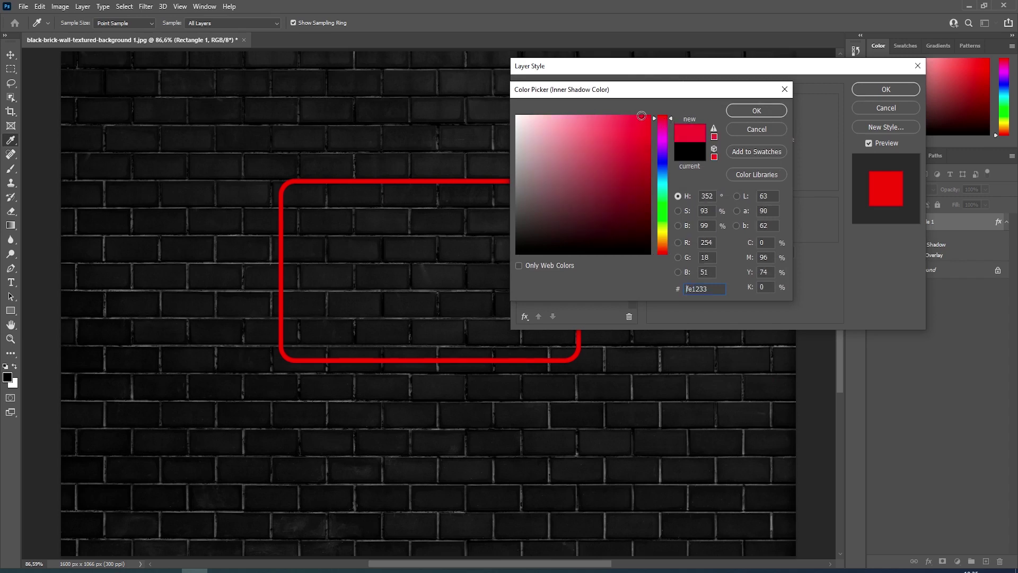
pyautogui.click(768, 109)
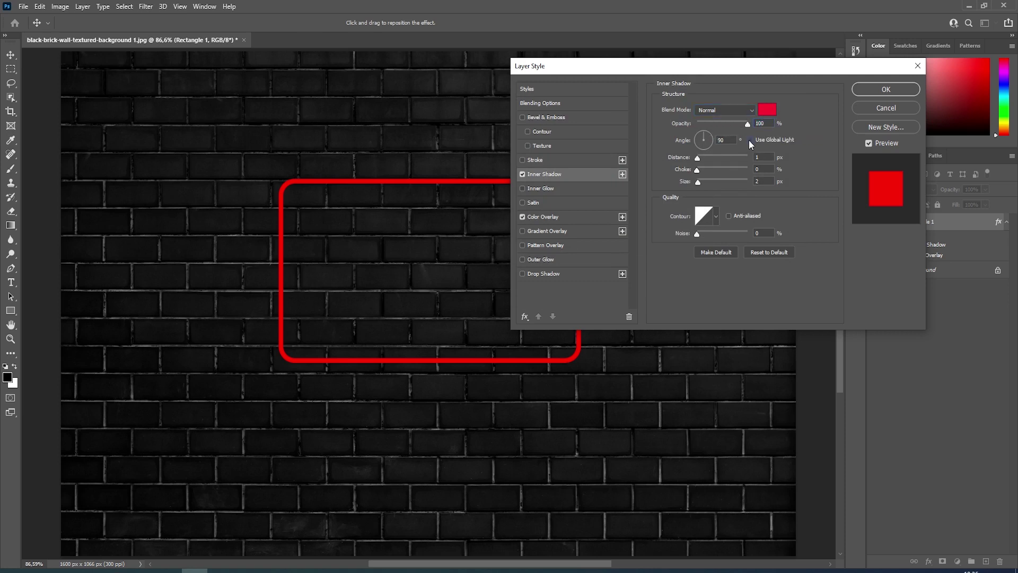
# Turn off global light for the inner shadow and adjust its distance and size
pyautogui.click(749, 140)
pyautogui.write('-')
pyautogui.write('3')
pyautogui.click(765, 180)
# Add a Drop Shadow to the rectangle with Linear Light blend mode and colour #fe1026
pyautogui.click(562, 272)
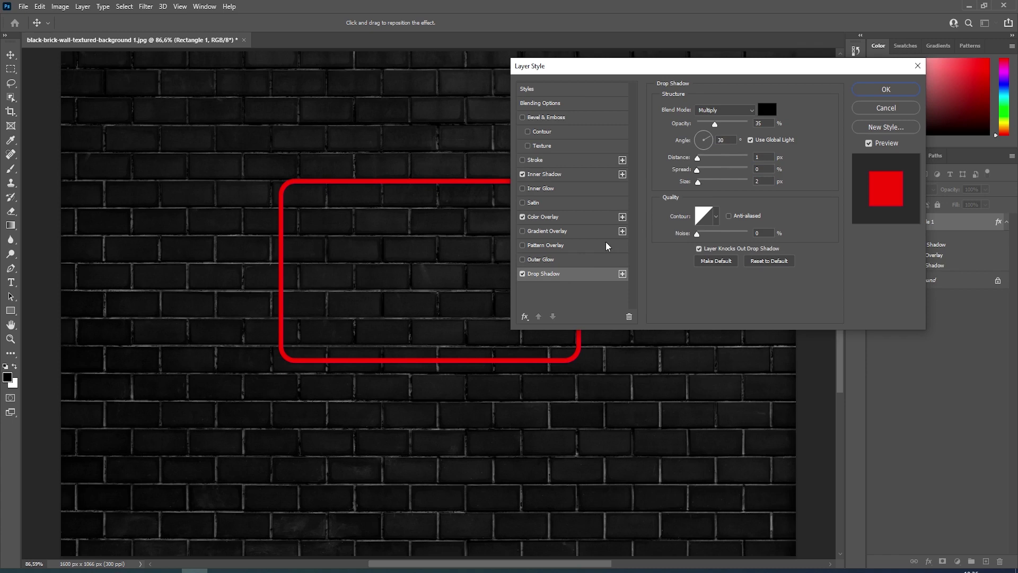
pyautogui.click(740, 112)
pyautogui.click(710, 275)
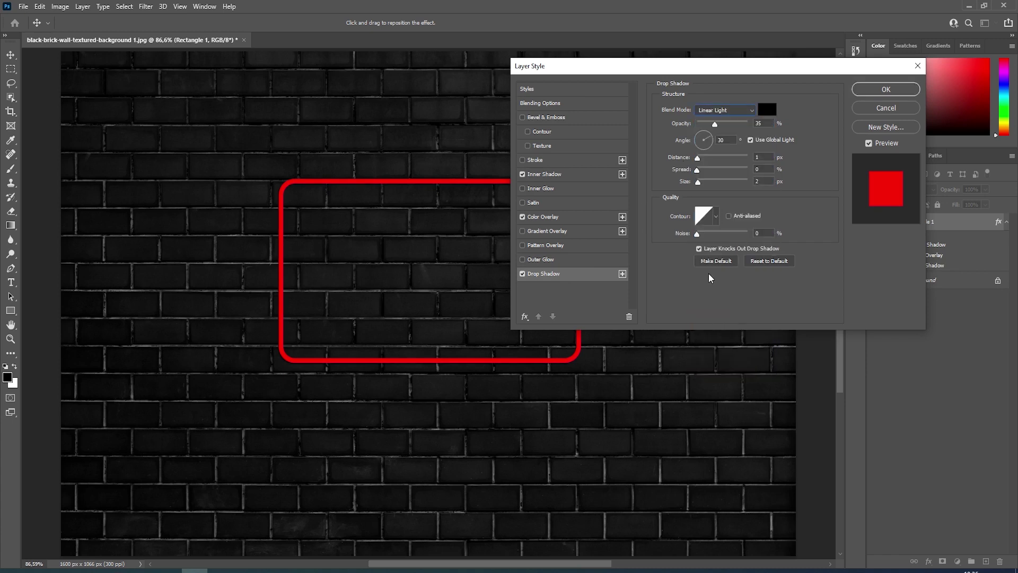
pyautogui.click(767, 110)
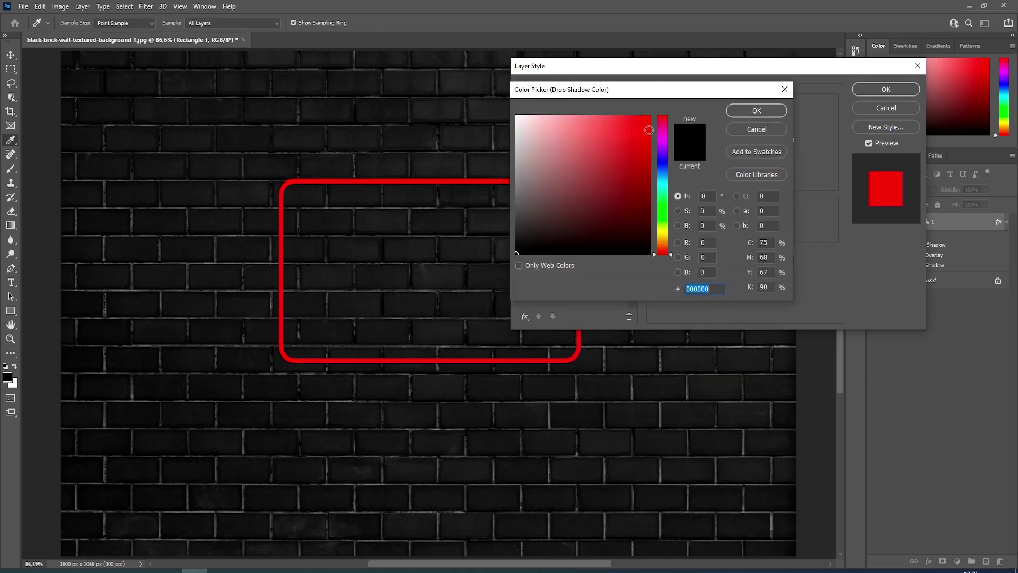
pyautogui.click(643, 115)
pyautogui.moveTo(662, 125); pyautogui.dragTo(666, 120)
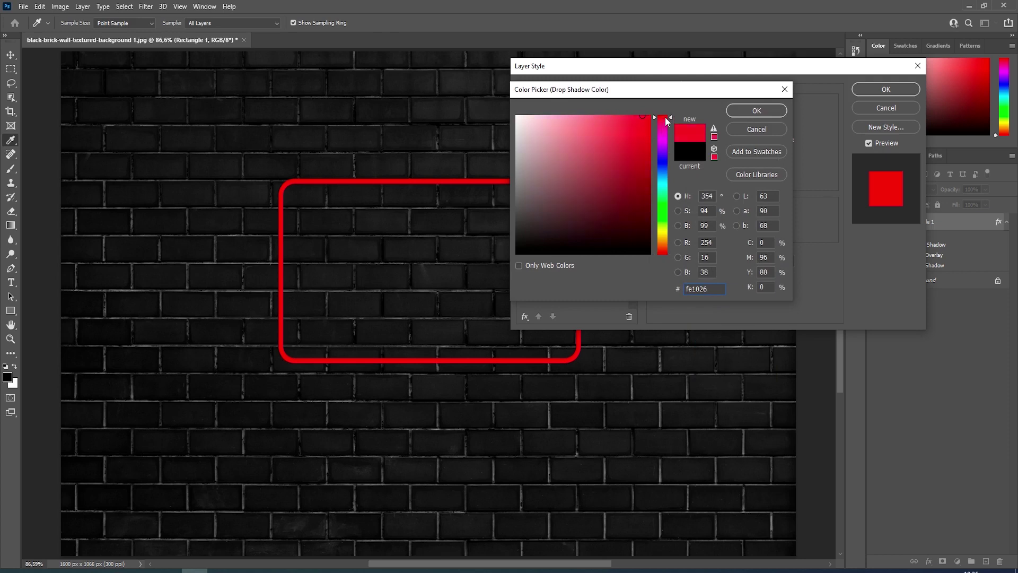
pyautogui.click(759, 110)
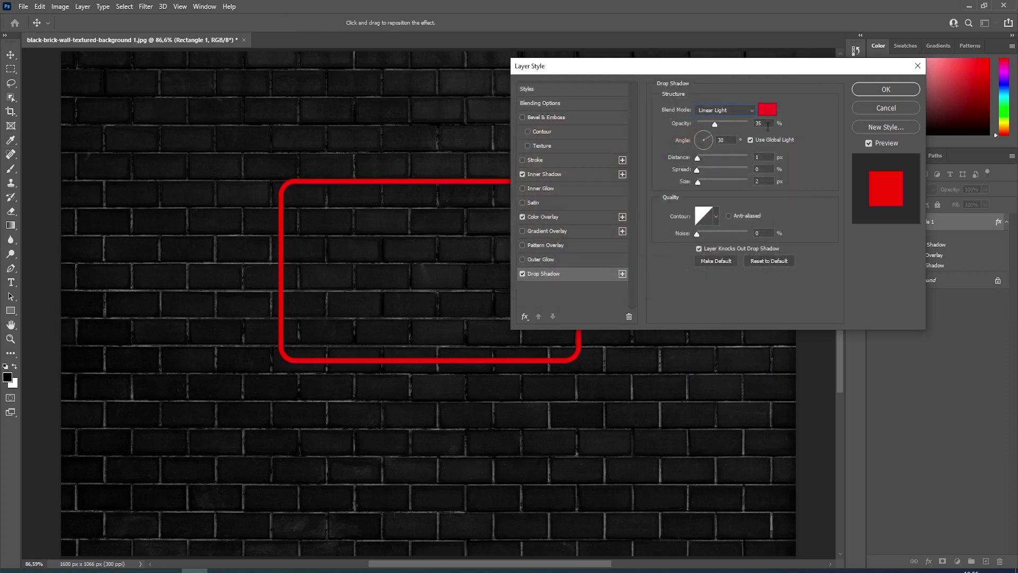
# Set the drop shadow's opacity to 52%, distance to 0 px, spread to 6% and size to 18 px
pyautogui.click(723, 123)
pyautogui.click(762, 158)
pyautogui.write('0')
pyautogui.press('Tab')
pyautogui.write('6')
pyautogui.click(764, 182)
pyautogui.write('18')
# Add a second drop shadow and change its colour to a darker red
pyautogui.click(622, 274)
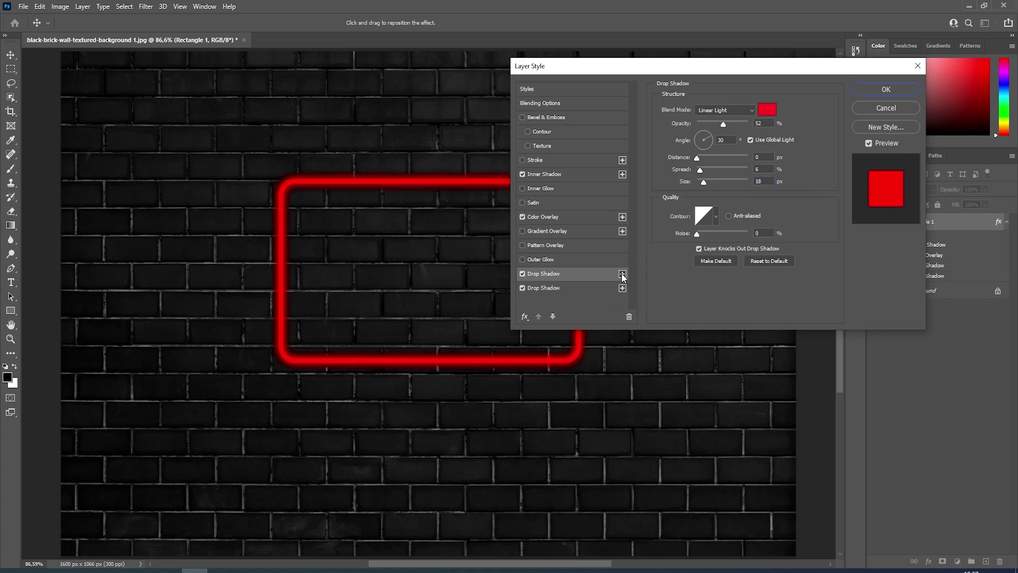
pyautogui.click(568, 287)
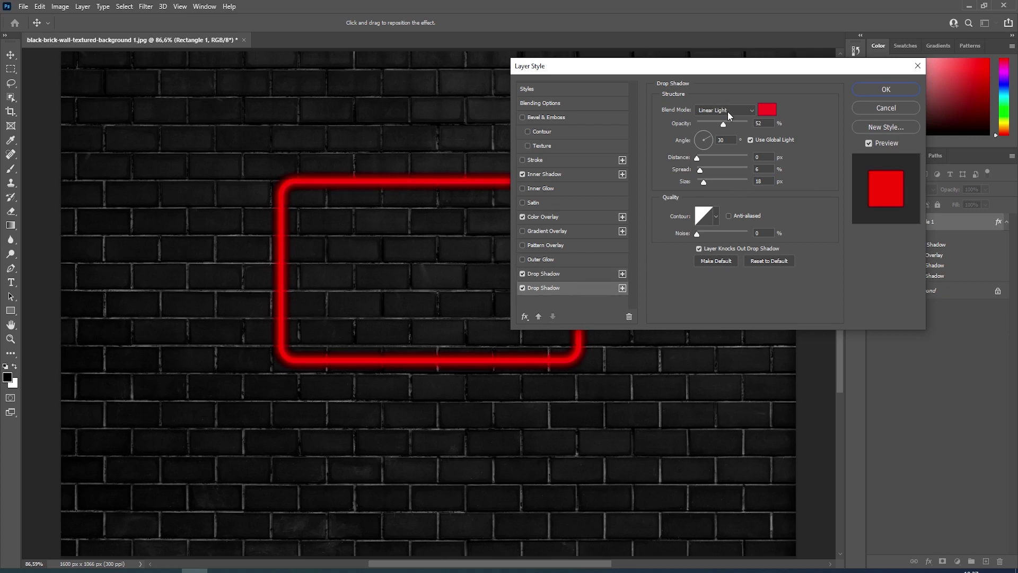
pyautogui.click(766, 109)
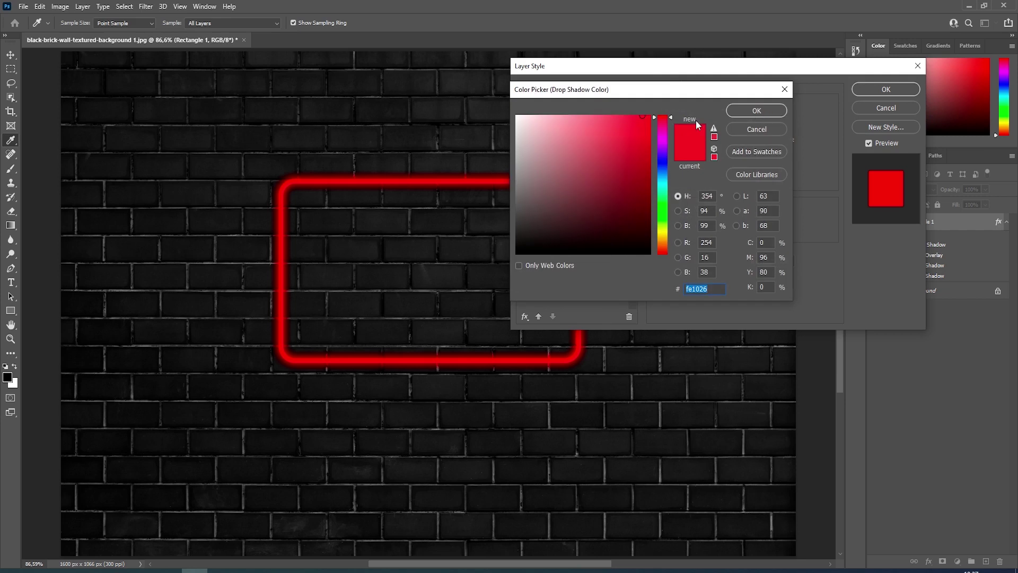
pyautogui.click(644, 154)
pyautogui.moveTo(644, 153); pyautogui.dragTo(642, 155)
pyautogui.click(755, 110)
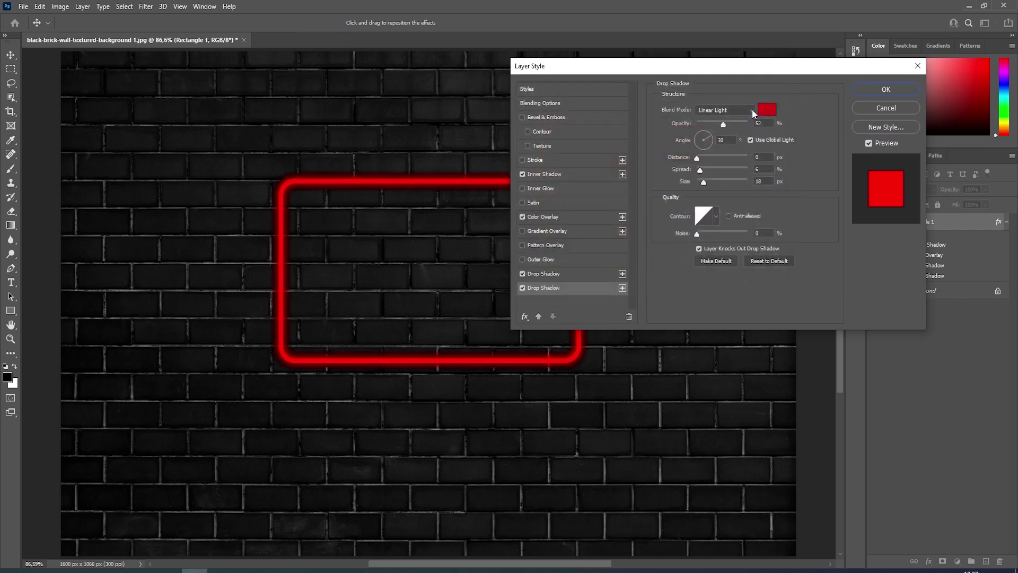
# Set the second drop shadow's opacity to 40%, spread to 11% and size to 32 px
pyautogui.write('40')
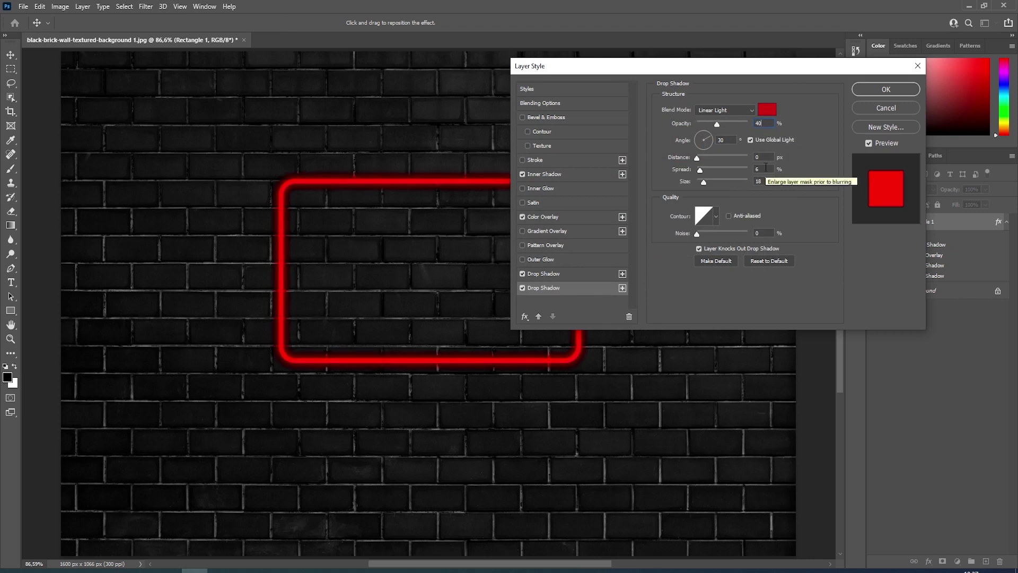
pyautogui.click(763, 169)
pyautogui.write('11')
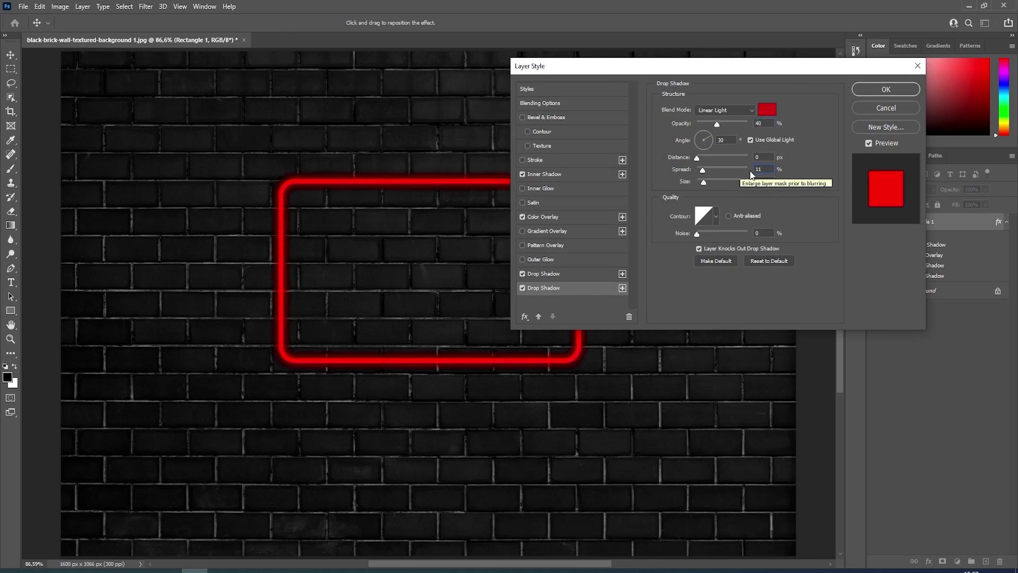
pyautogui.press('Tab')
pyautogui.write('32')
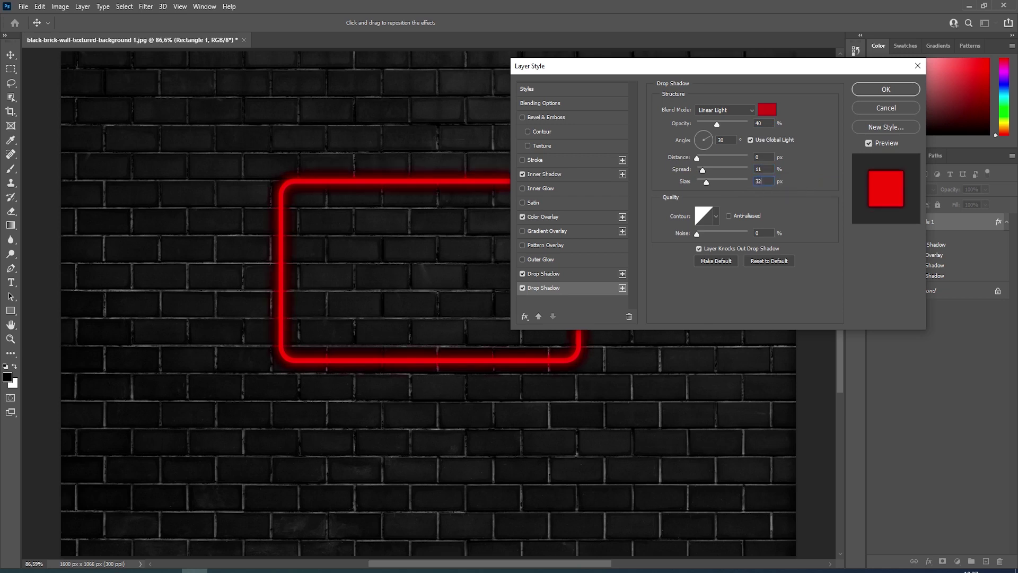
# Add a third drop shadow and change its colour to a light pinkish red
pyautogui.click(622, 288)
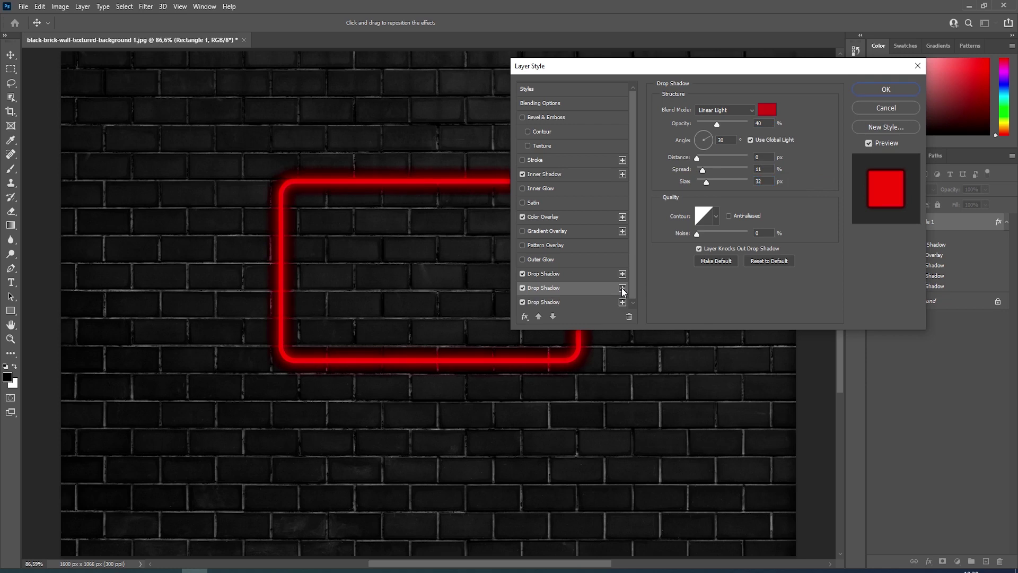
pyautogui.click(566, 303)
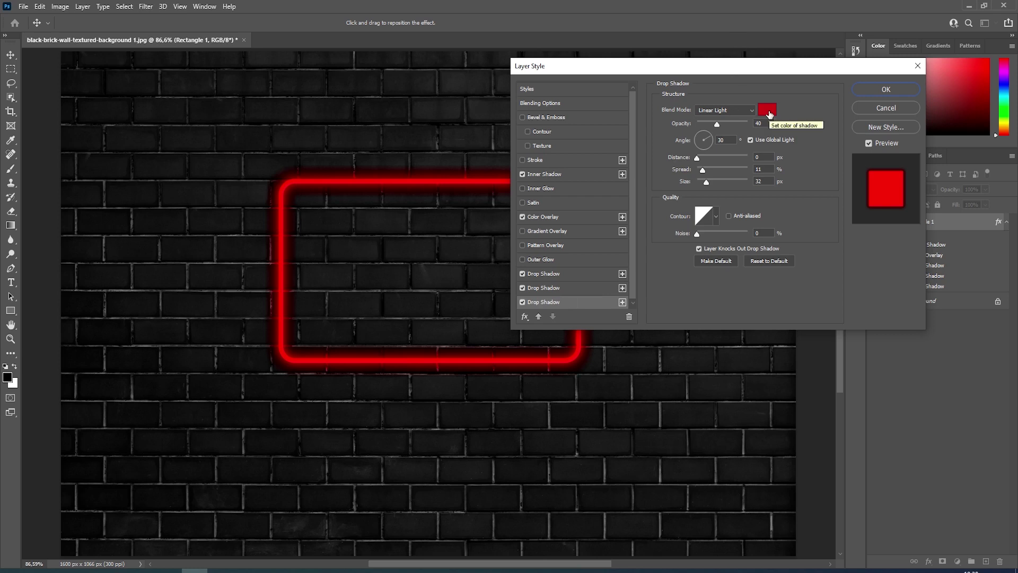
pyautogui.click(766, 110)
pyautogui.moveTo(632, 129); pyautogui.dragTo(592, 116)
pyautogui.click(756, 110)
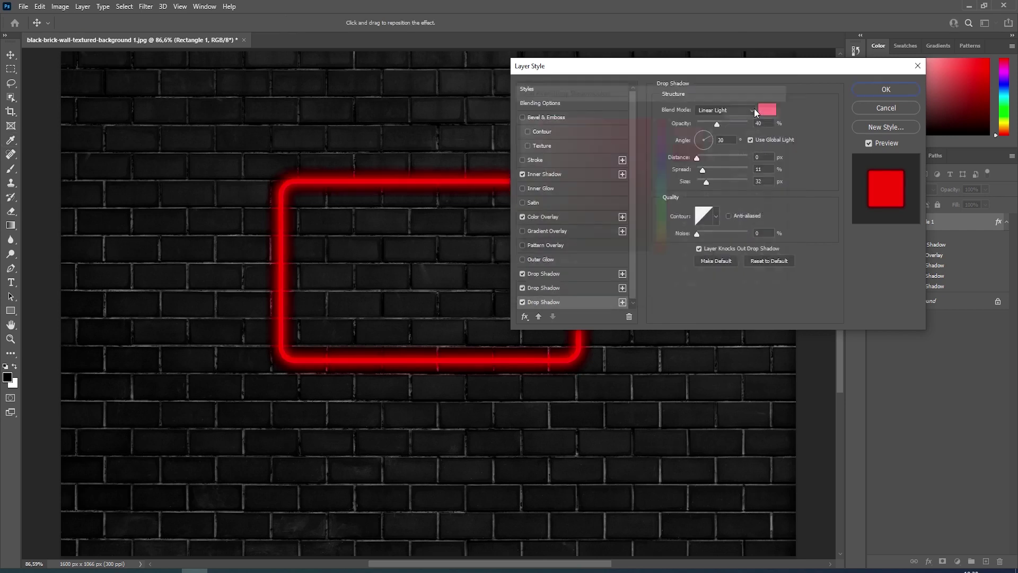
# Set the third drop shadow's opacity to 25%, spread to 30% and size to 250 px
pyautogui.doubleClick(771, 123)
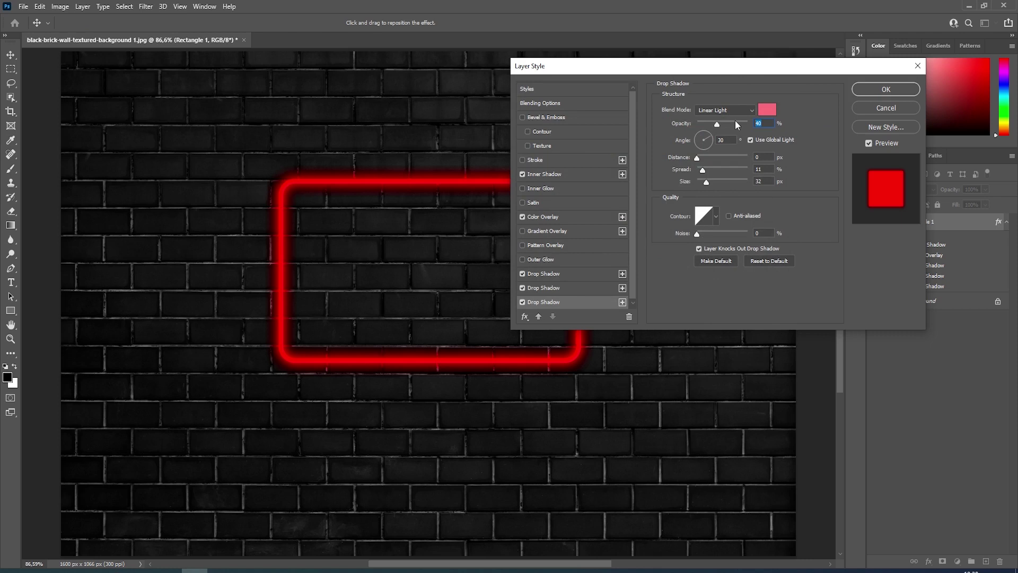
pyautogui.write('25')
pyautogui.doubleClick(763, 168)
pyautogui.write('30')
pyautogui.moveTo(705, 182); pyautogui.dragTo(721, 182)
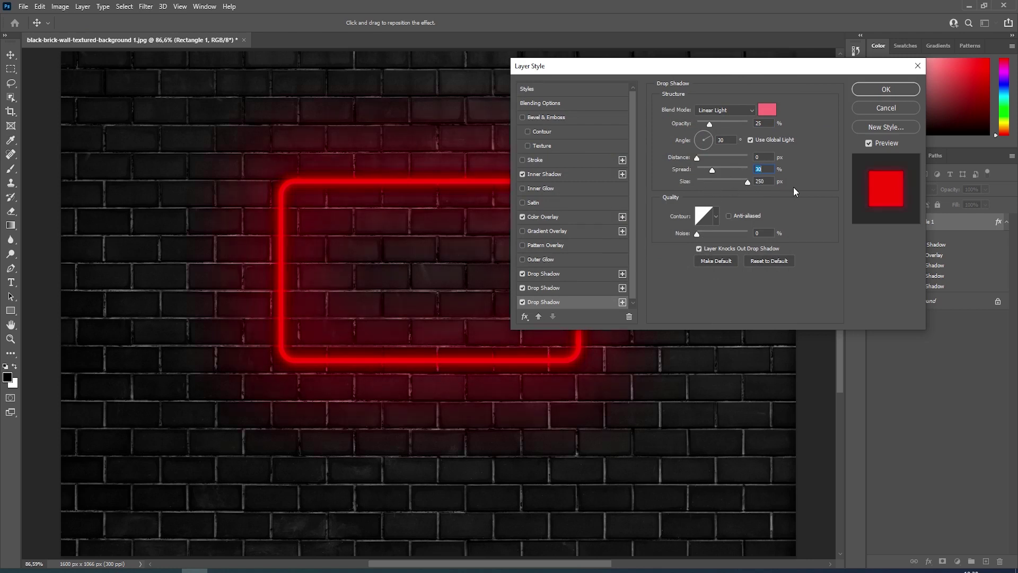
pyautogui.press('Tab')
# Add a fourth drop shadow and change its colour to black (000000)
pyautogui.click(622, 301)
pyautogui.click(562, 301)
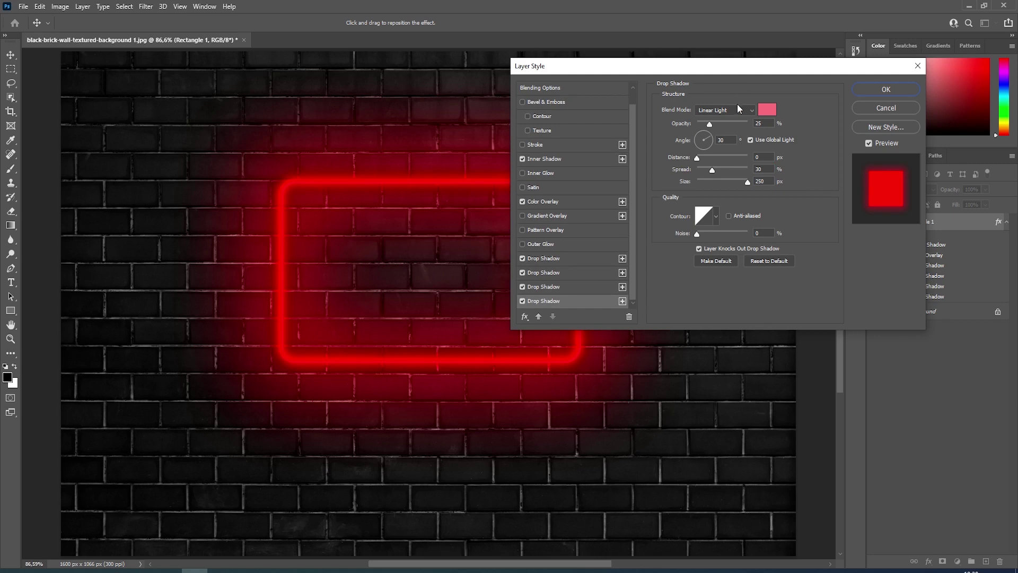
pyautogui.click(765, 113)
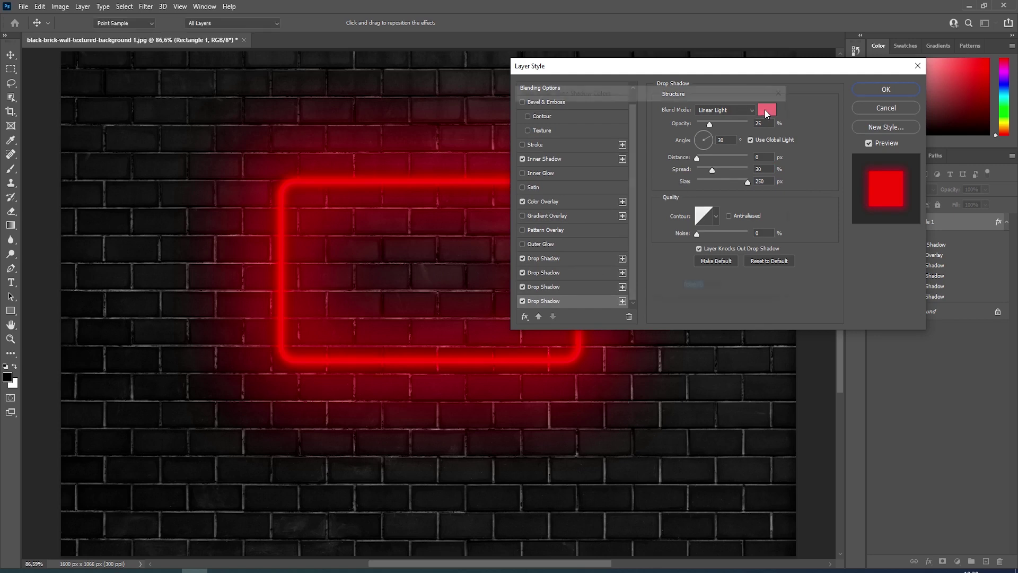
pyautogui.moveTo(564, 217); pyautogui.dragTo(515, 254)
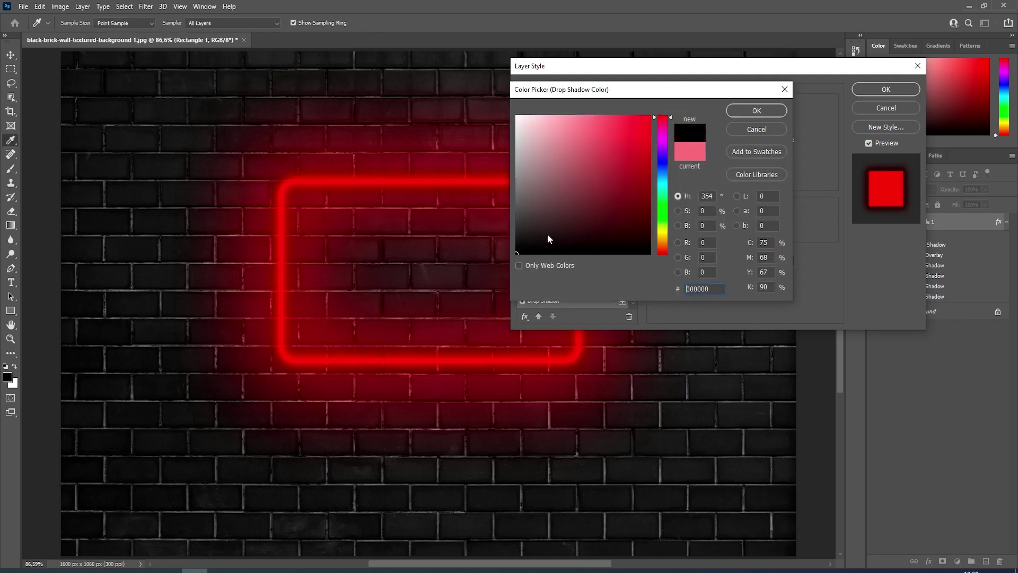
pyautogui.click(757, 111)
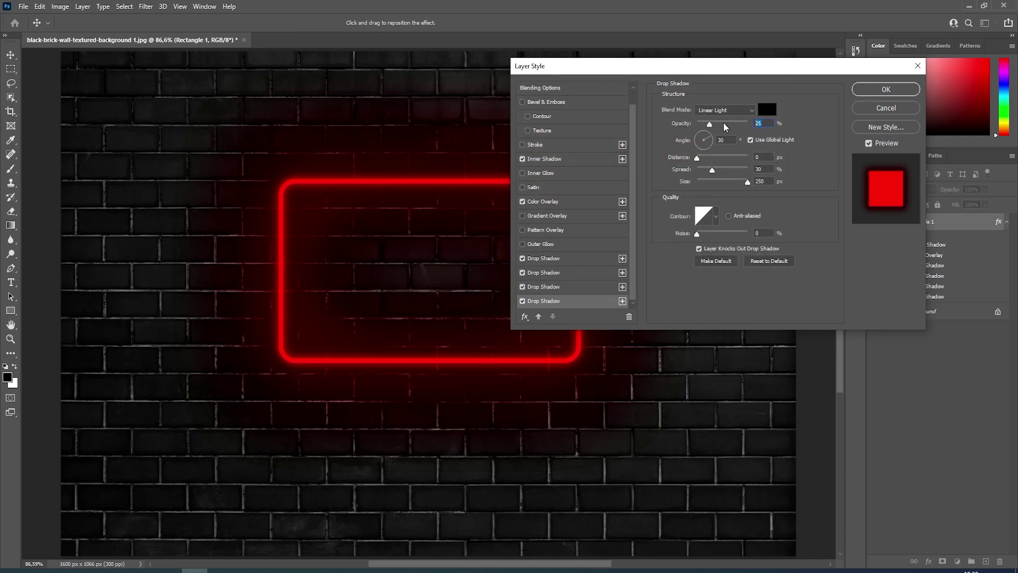
# Set the fourth drop shadow's opacity to 40%, distance to 9 px, spread to 0% and size to 15 px
pyautogui.write('40')
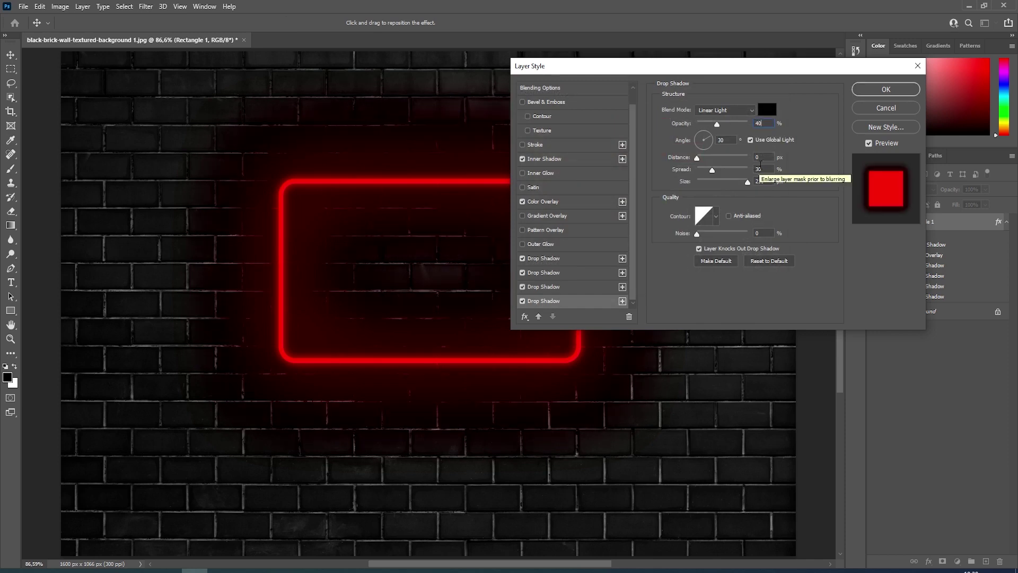
pyautogui.doubleClick(758, 158)
pyautogui.write('69')
pyautogui.press('BackSpace')
pyautogui.press('BackSpace')
pyautogui.write('9')
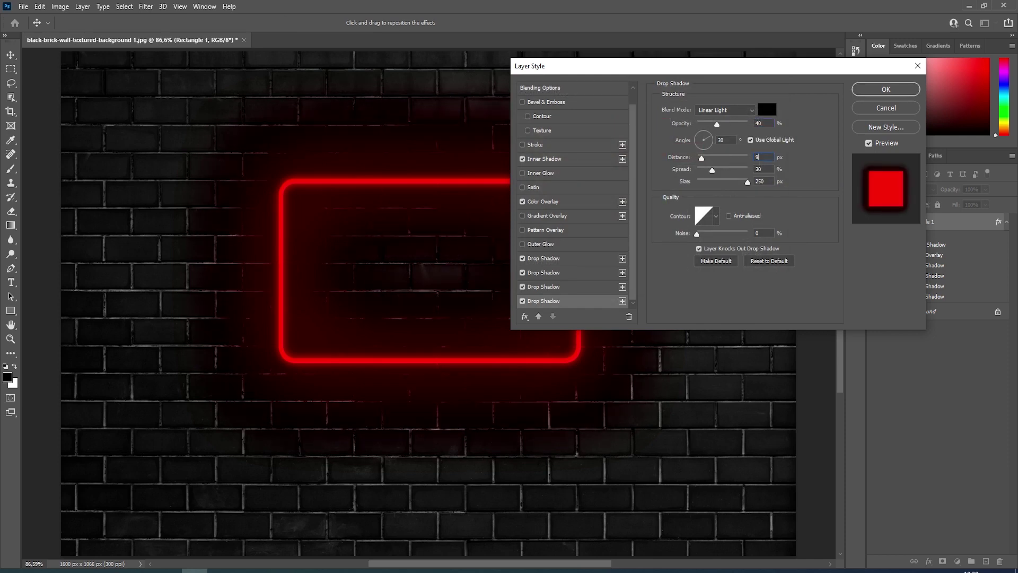
pyautogui.doubleClick(755, 169)
pyautogui.write('0')
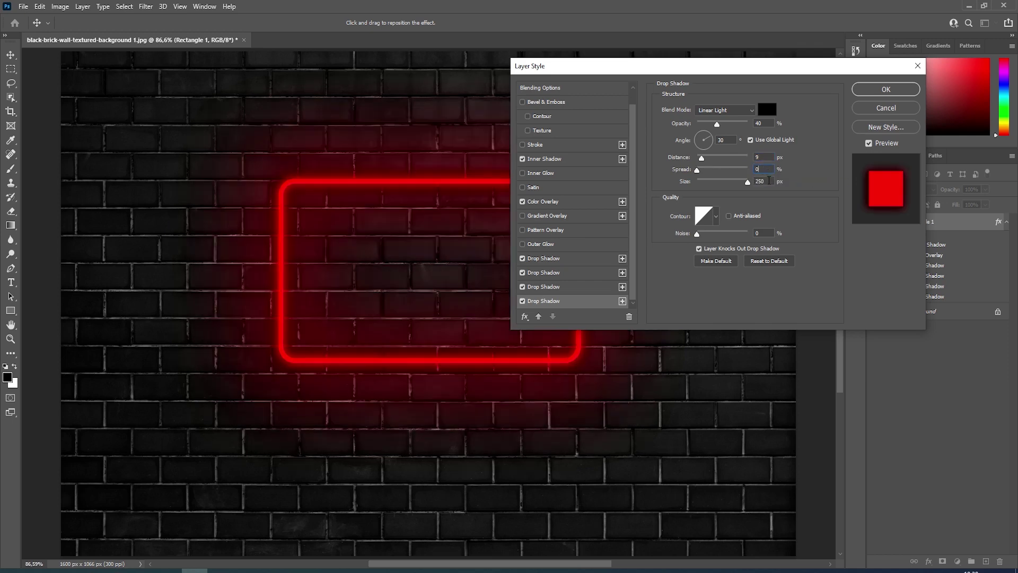
pyautogui.doubleClick(769, 180)
pyautogui.write('15')
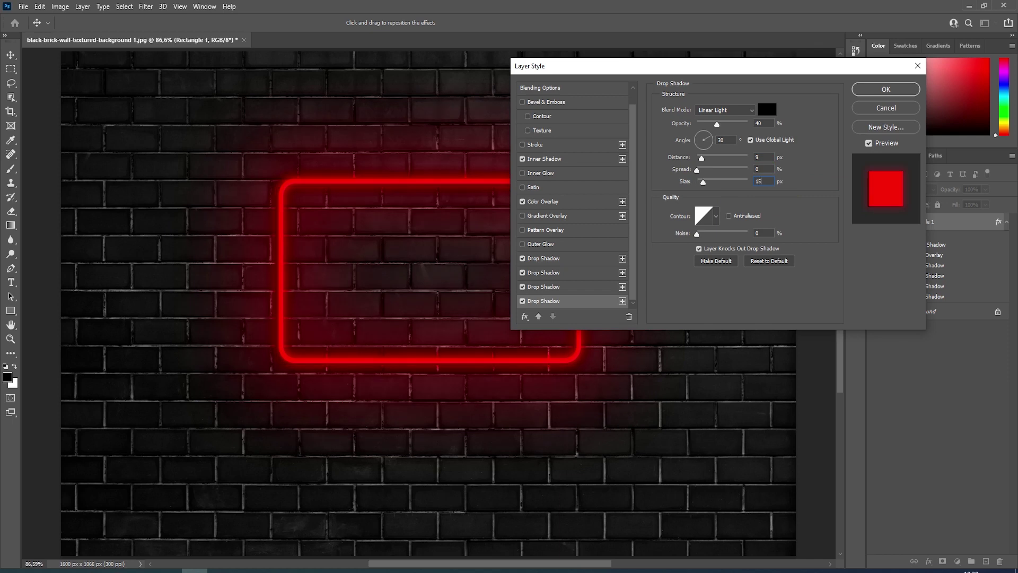
# Enable Bevel & Emboss with a depth of 295%, a size of 1 px and a soften value of 1 px
pyautogui.click(573, 105)
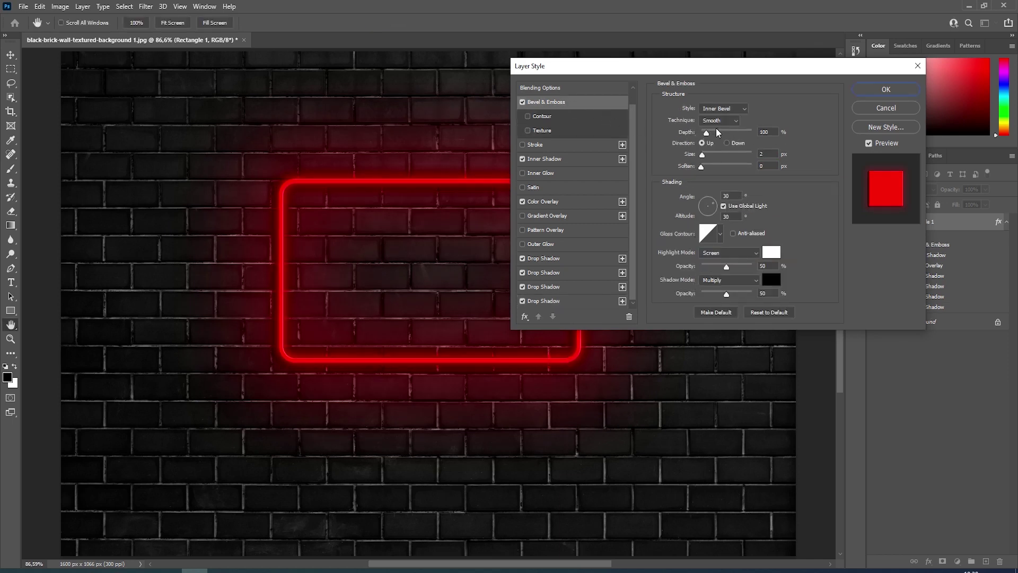
pyautogui.moveTo(773, 132); pyautogui.dragTo(724, 133)
pyautogui.write('295')
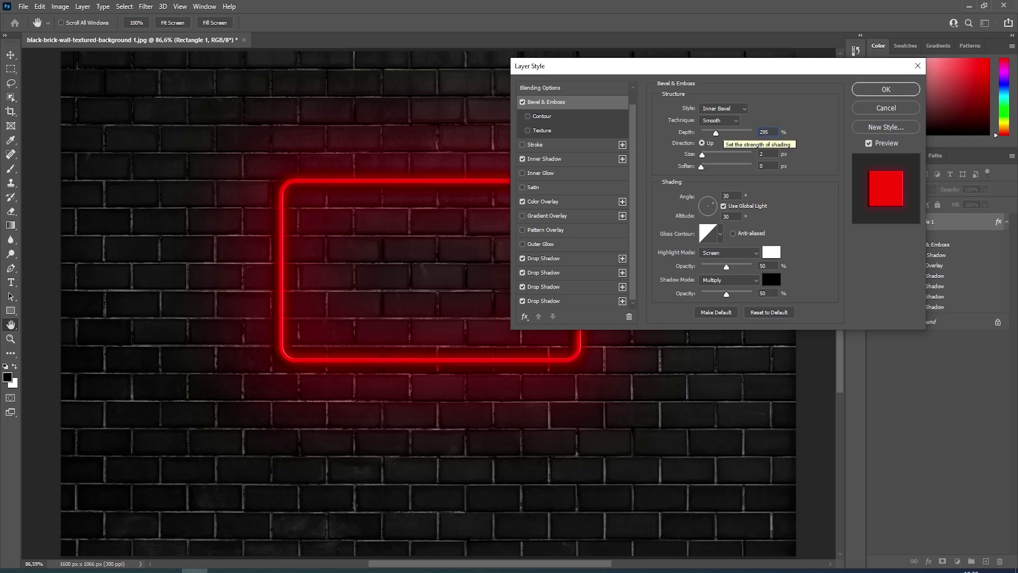
pyautogui.press('Tab')
pyautogui.write('1')
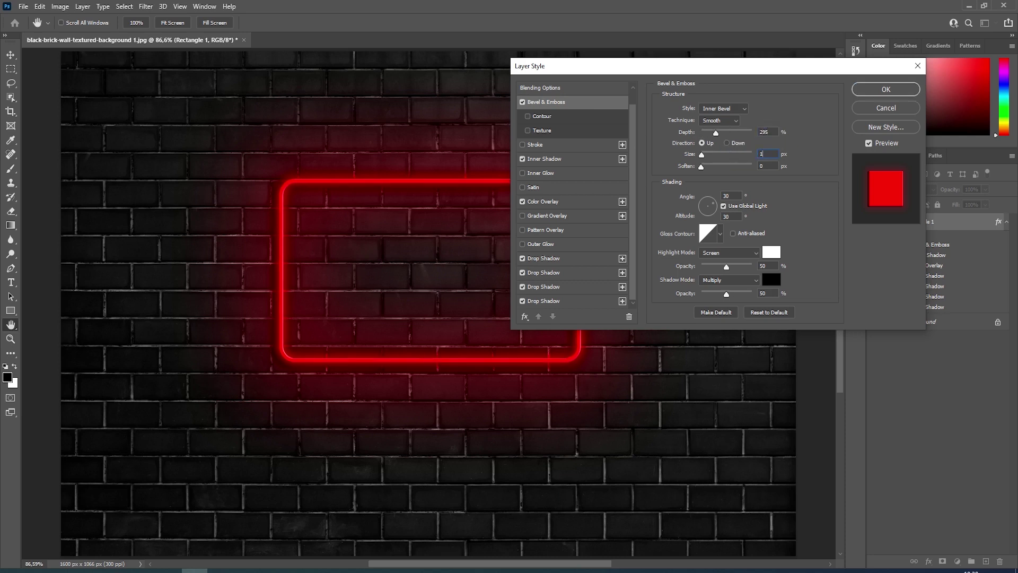
pyautogui.press('Tab')
pyautogui.write('1')
# Set the bevel's shading angle to 137° and its altitude to 16°
pyautogui.doubleClick(734, 192)
pyautogui.write('137')
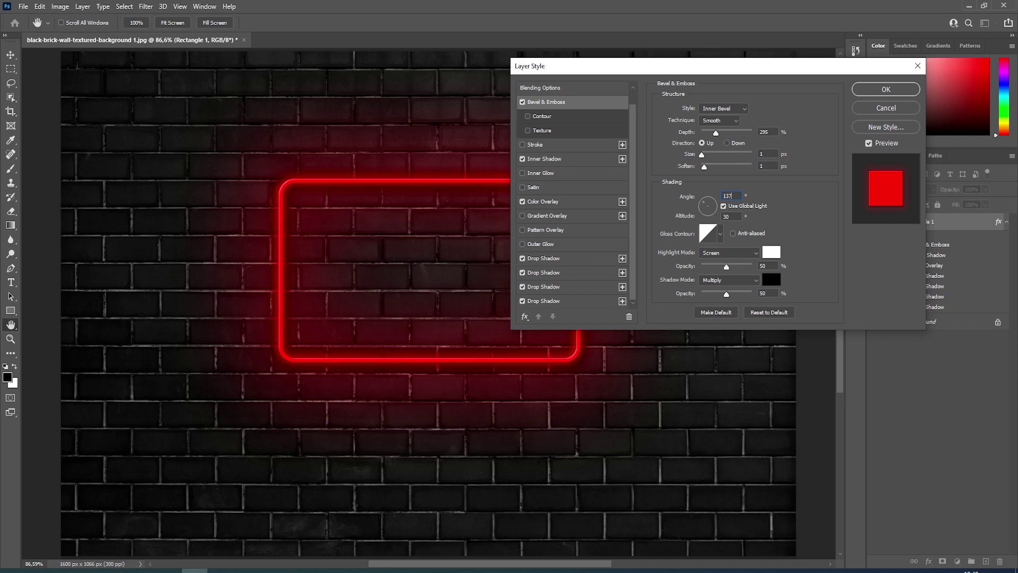
pyautogui.doubleClick(729, 215)
pyautogui.write('16')
# Set the bevel's highlight mode to Linear Light at 40% opacity, its shadow opacity to 0%, and apply the layer style
pyautogui.click(726, 255)
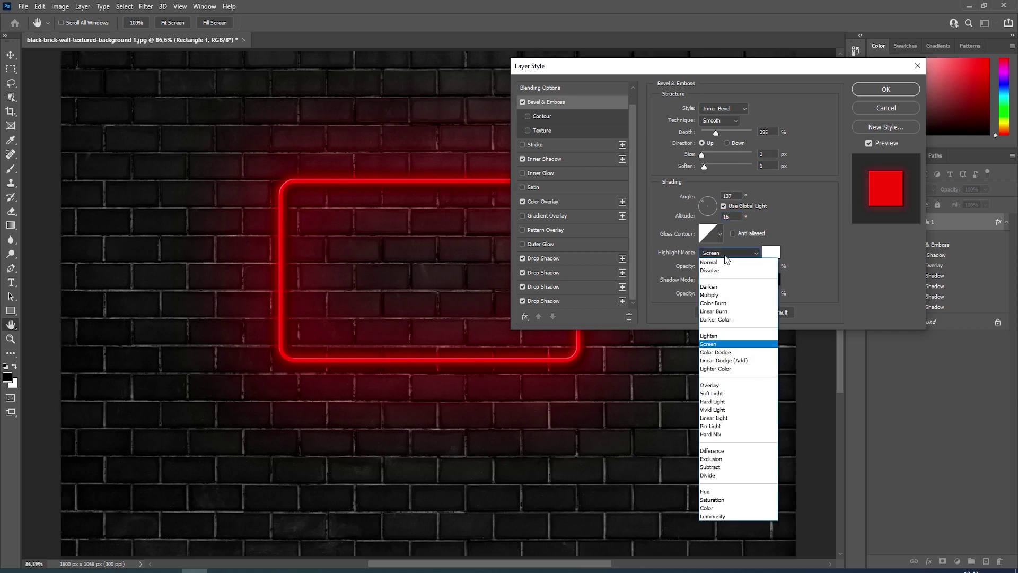
pyautogui.click(713, 418)
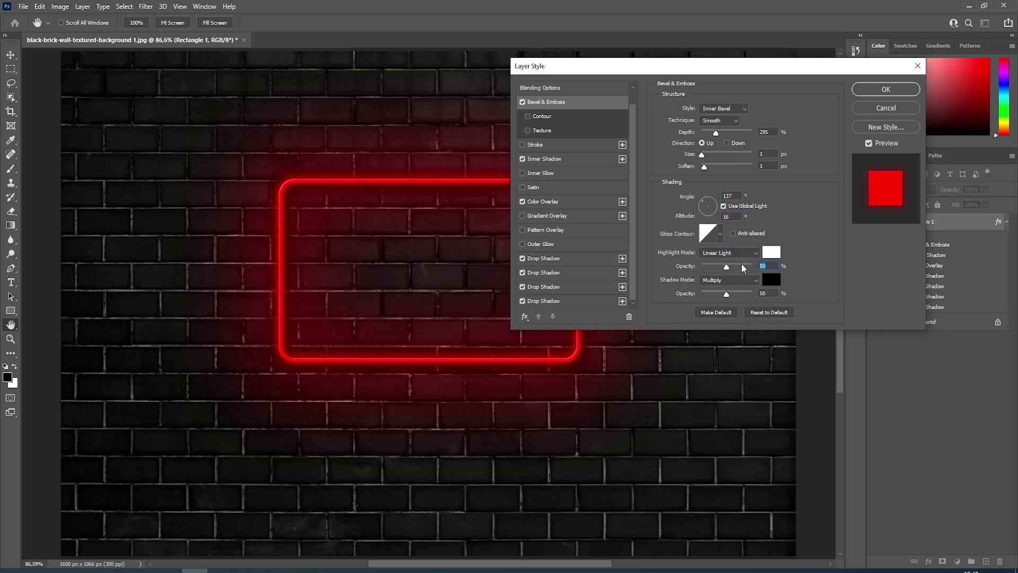
pyautogui.write('40')
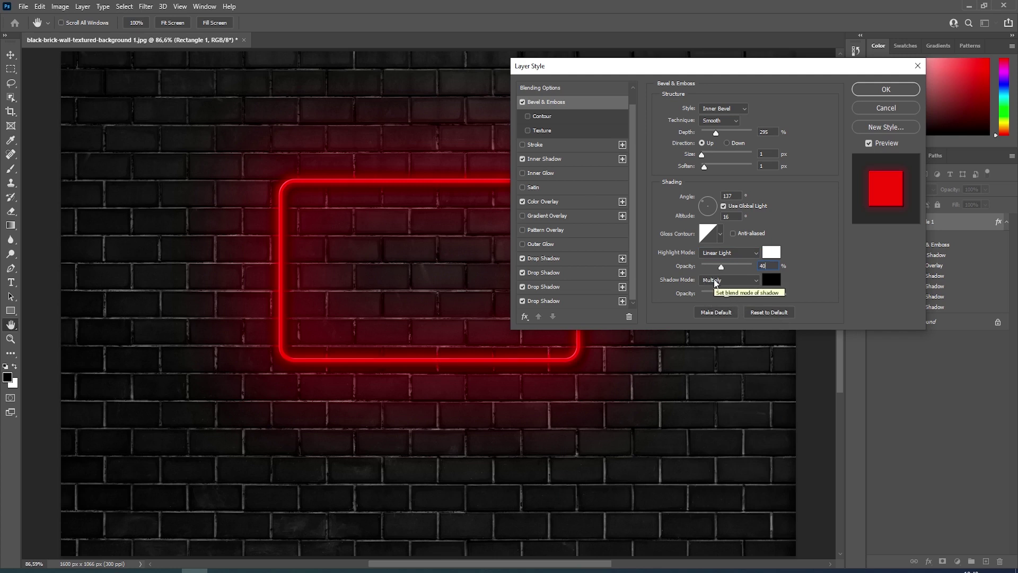
pyautogui.moveTo(726, 293); pyautogui.dragTo(690, 297)
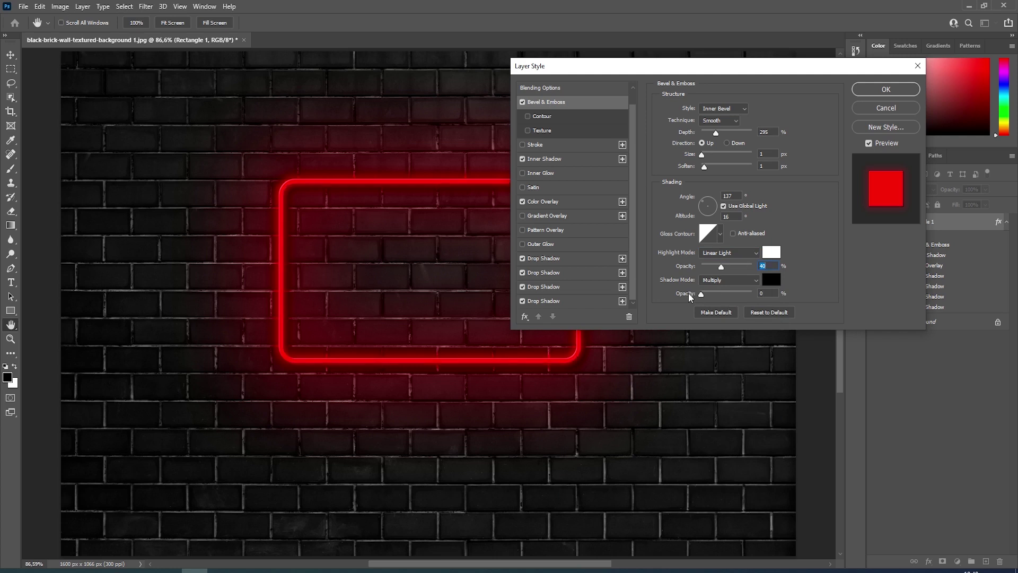
pyautogui.click(688, 295)
pyautogui.click(885, 90)
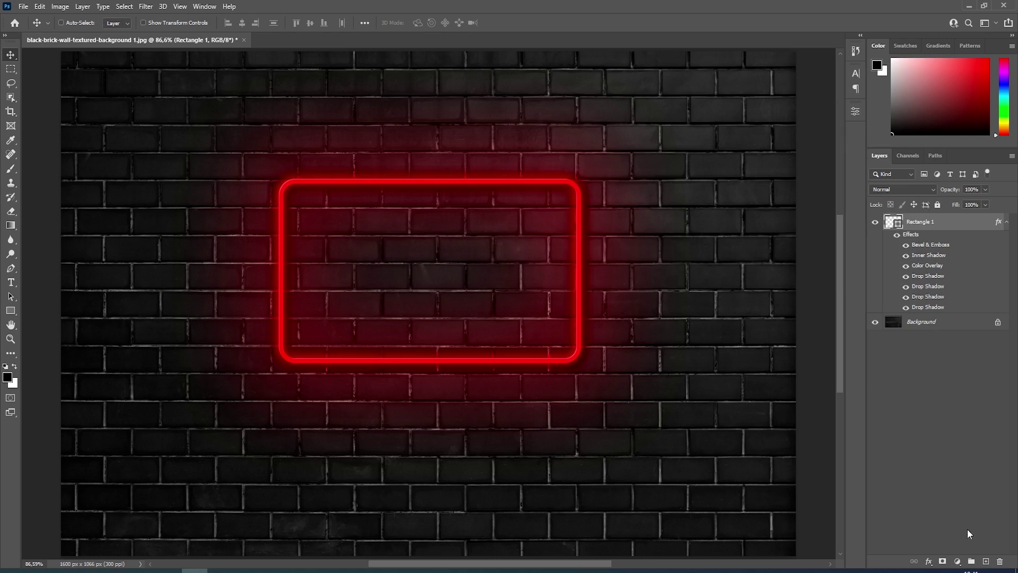
# On a new layer, draw a closed lightning bolt shape about 187 by 235 px inside the frame with the Pen tool
pyautogui.click(986, 560)
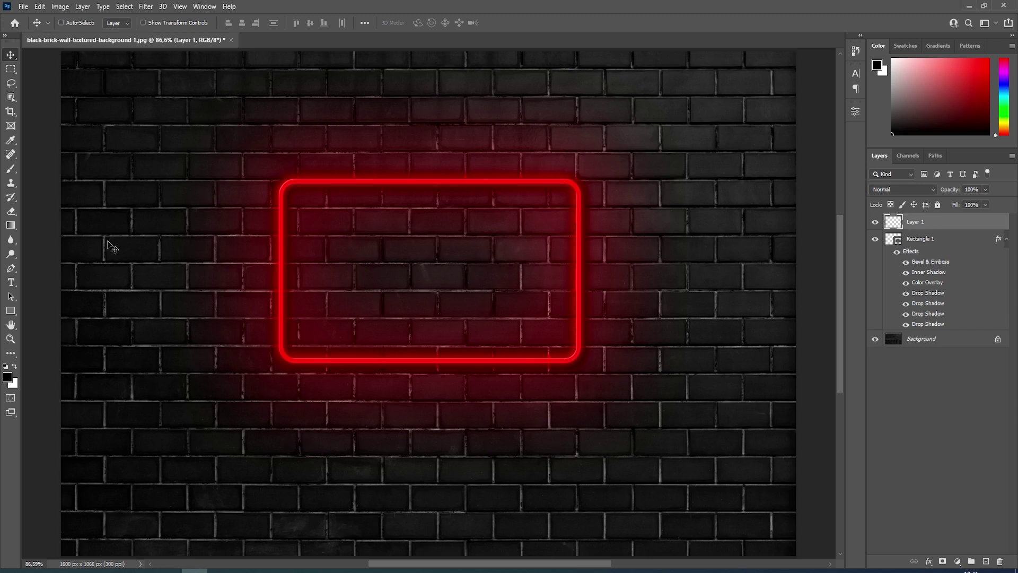
pyautogui.click(10, 267)
pyautogui.click(94, 23)
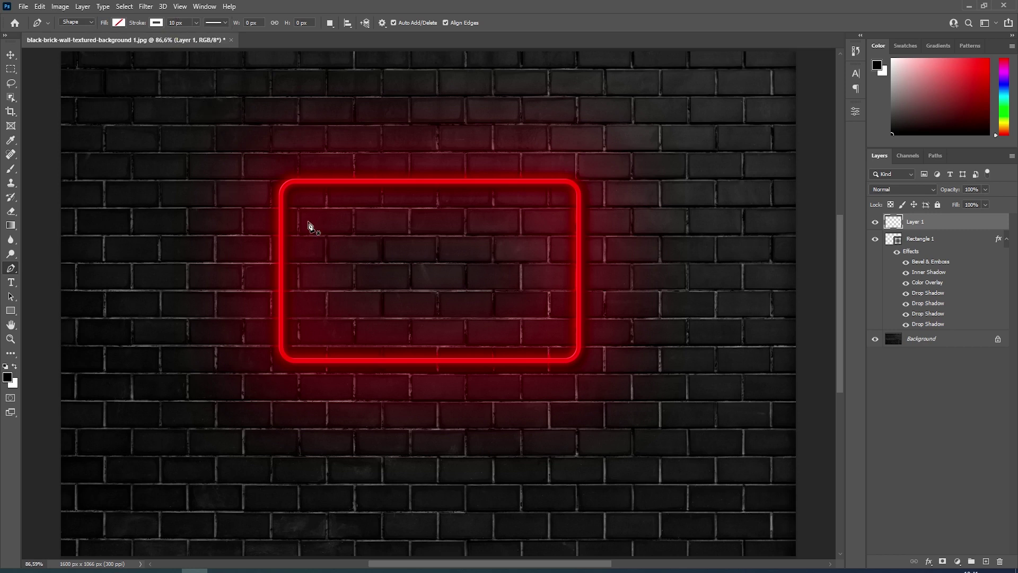
pyautogui.click(373, 235)
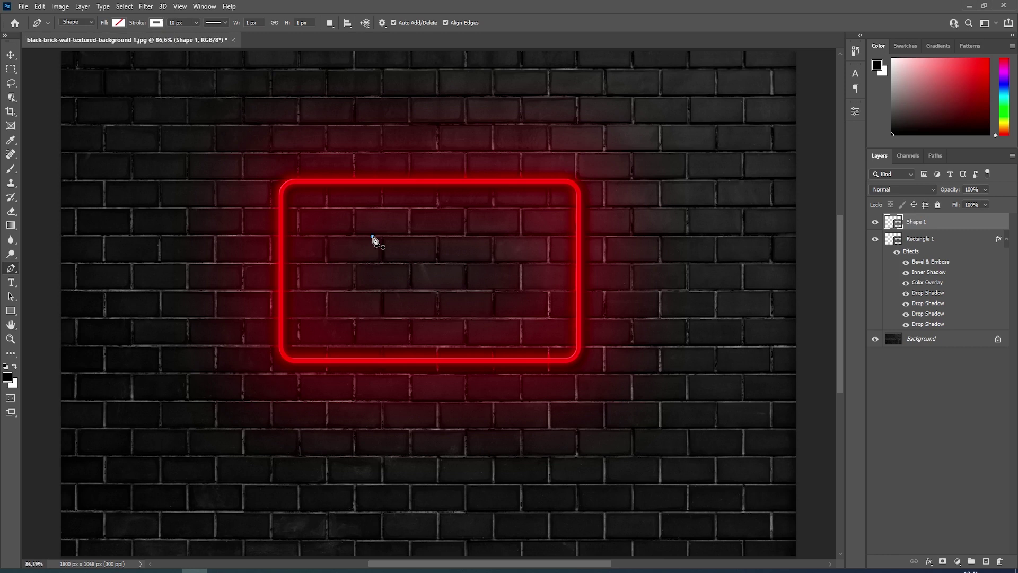
pyautogui.click(359, 290)
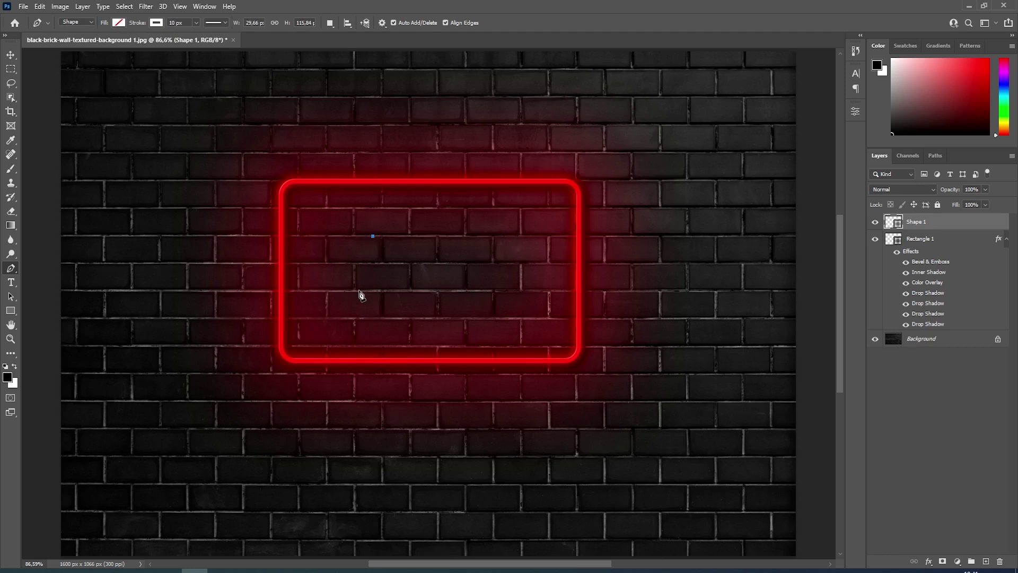
pyautogui.click(409, 292)
pyautogui.click(377, 347)
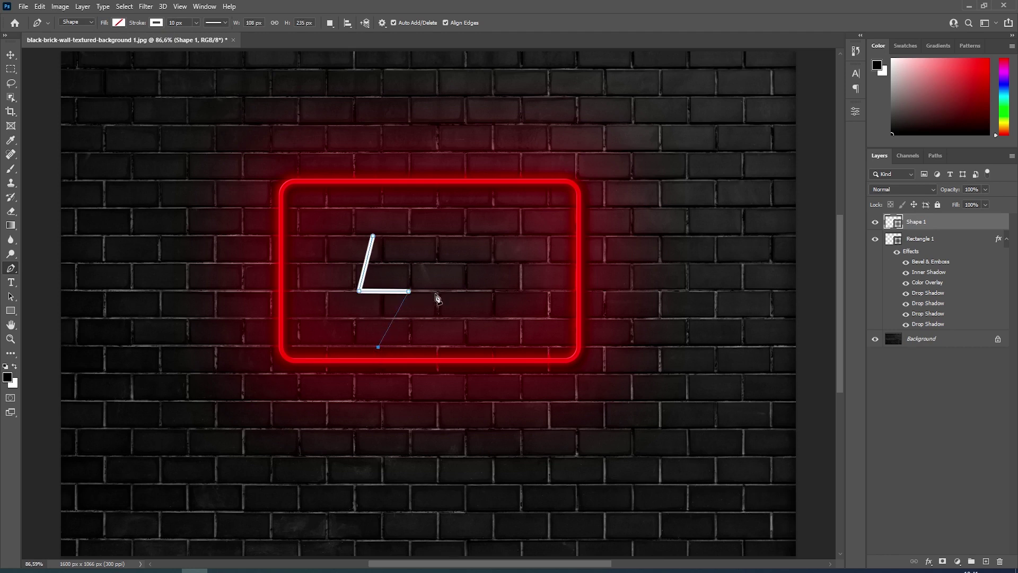
pyautogui.click(445, 271)
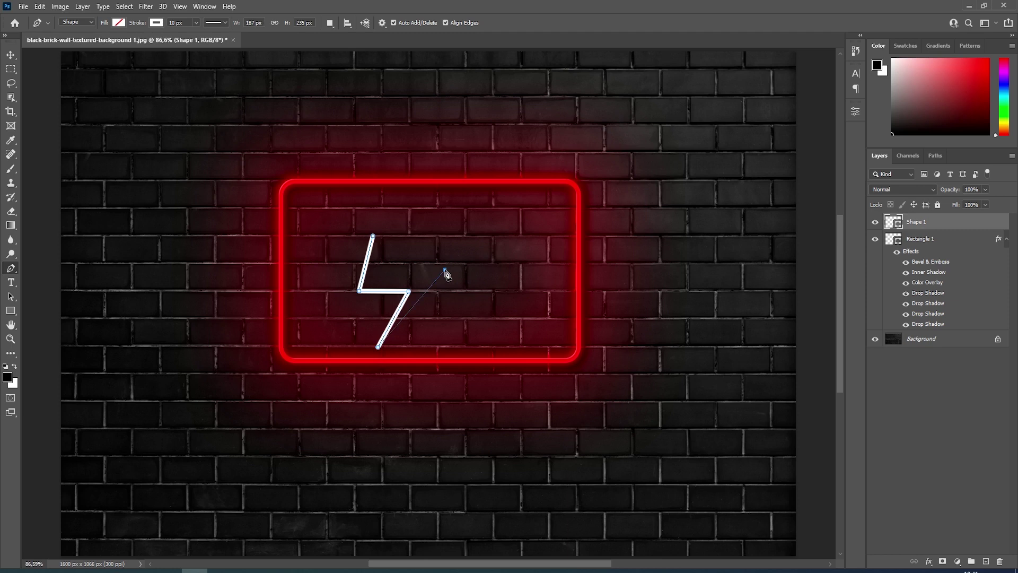
pyautogui.click(389, 265)
pyautogui.click(399, 235)
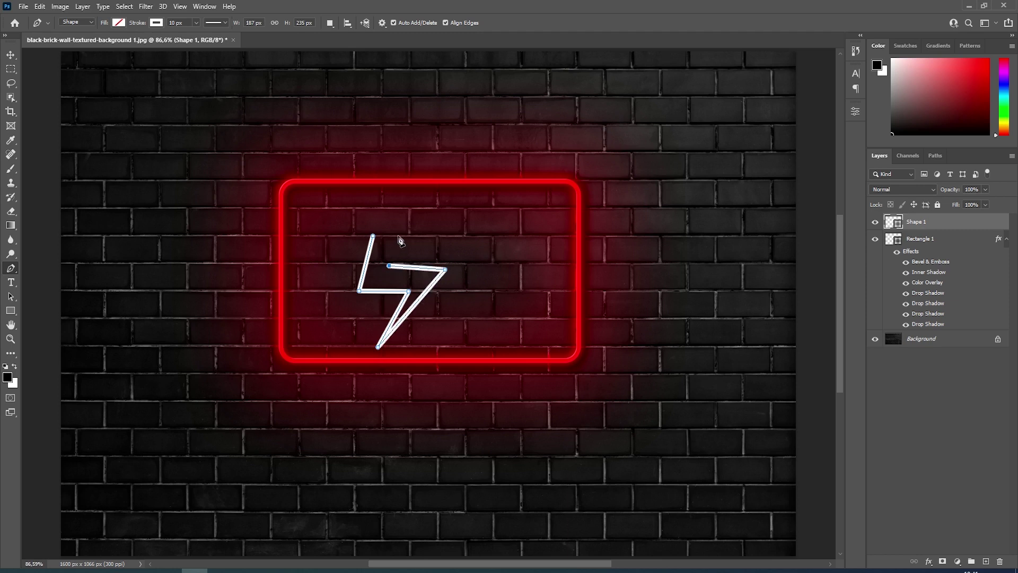
pyautogui.click(374, 236)
# Adjust the bolt's corner points to even out its outline and move the bolt to the middle of the frame
pyautogui.moveTo(445, 271); pyautogui.dragTo(441, 267)
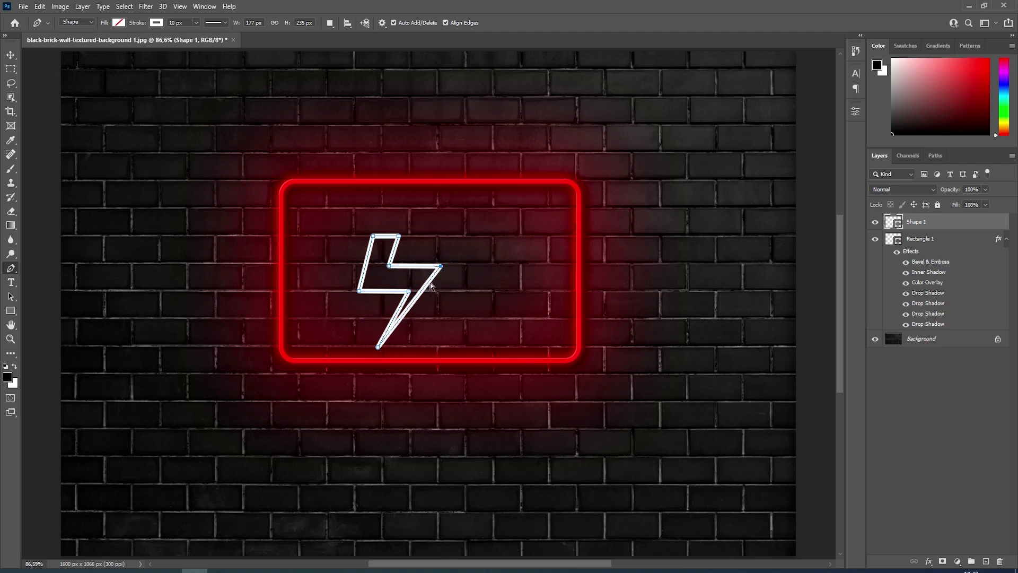
pyautogui.moveTo(409, 290); pyautogui.dragTo(401, 291)
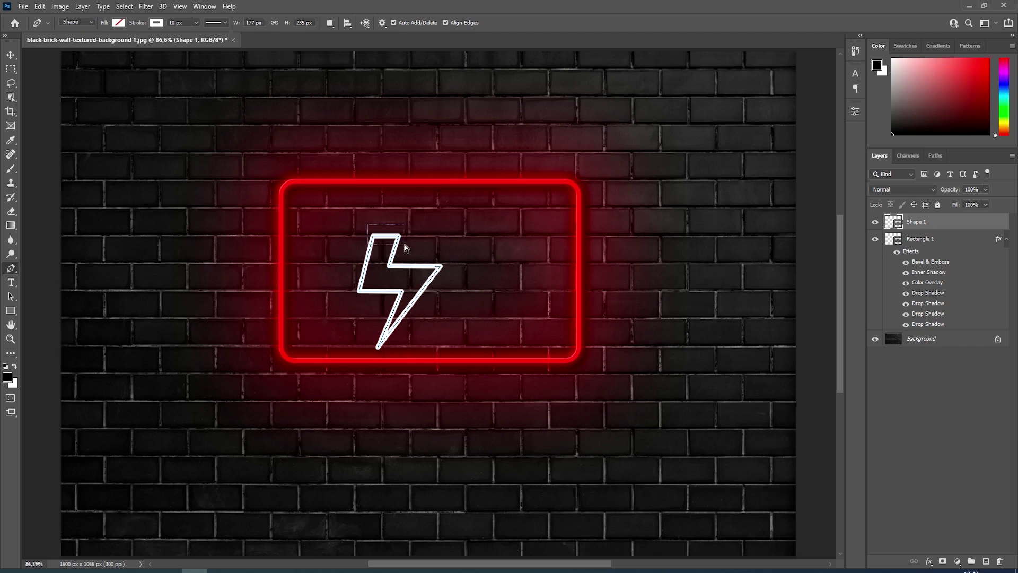
pyautogui.moveTo(405, 244); pyautogui.dragTo(405, 245)
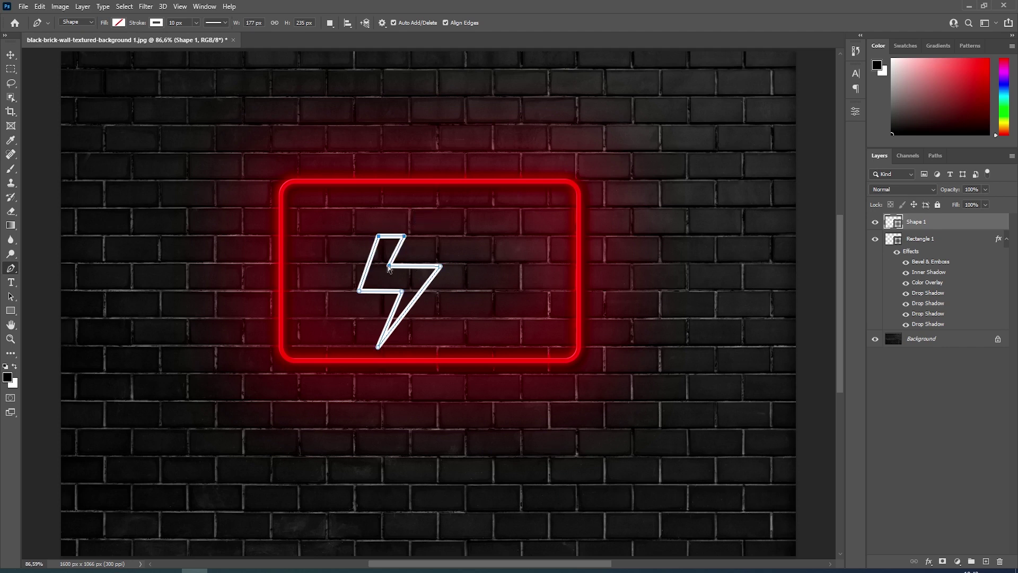
pyautogui.moveTo(388, 267); pyautogui.dragTo(394, 269)
pyautogui.click(11, 55)
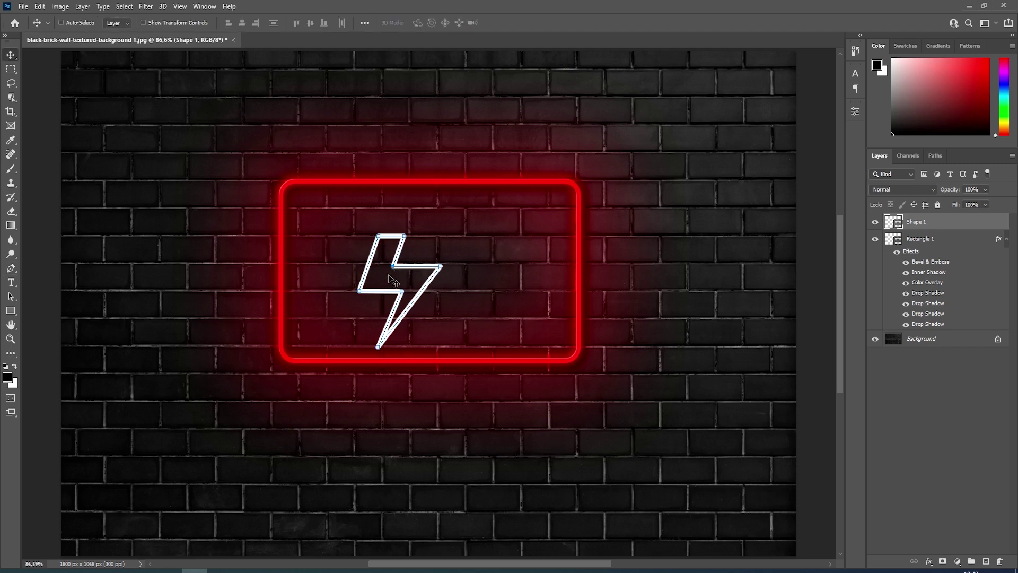
pyautogui.moveTo(400, 265); pyautogui.dragTo(431, 251)
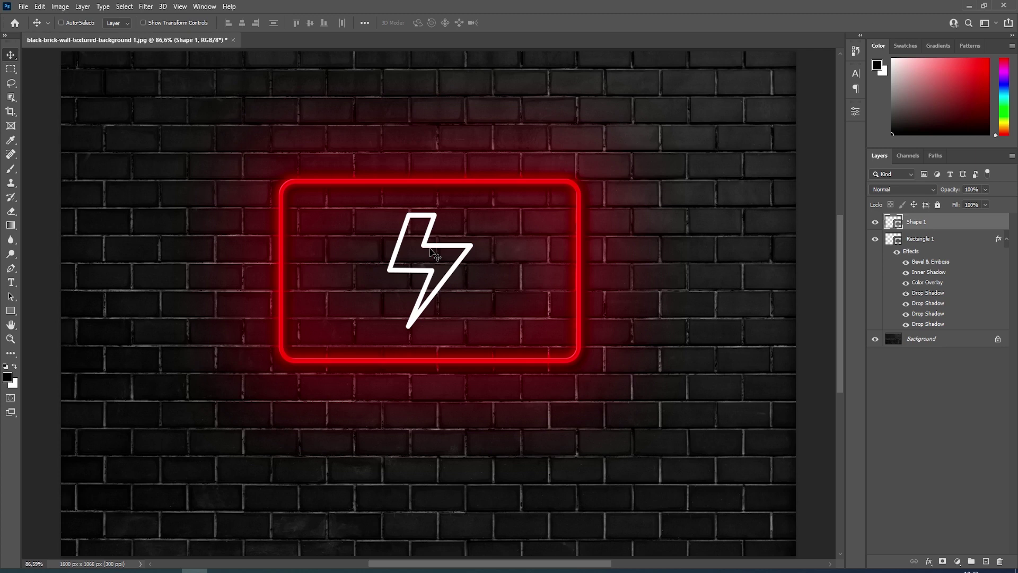
# Add a Color Overlay in magenta #ff08b1 to the lightning bolt layer
pyautogui.doubleClick(949, 226)
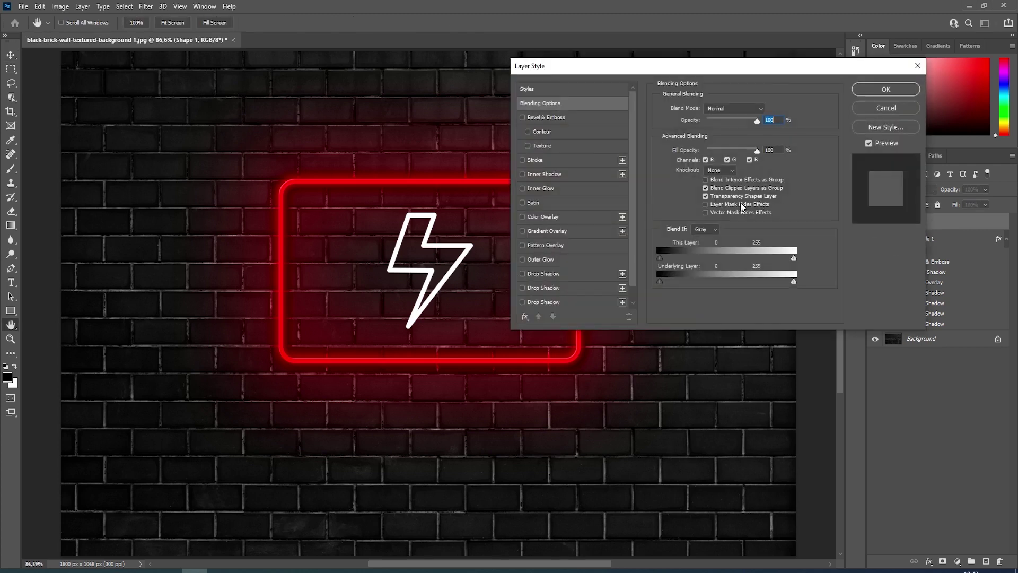
pyautogui.click(554, 217)
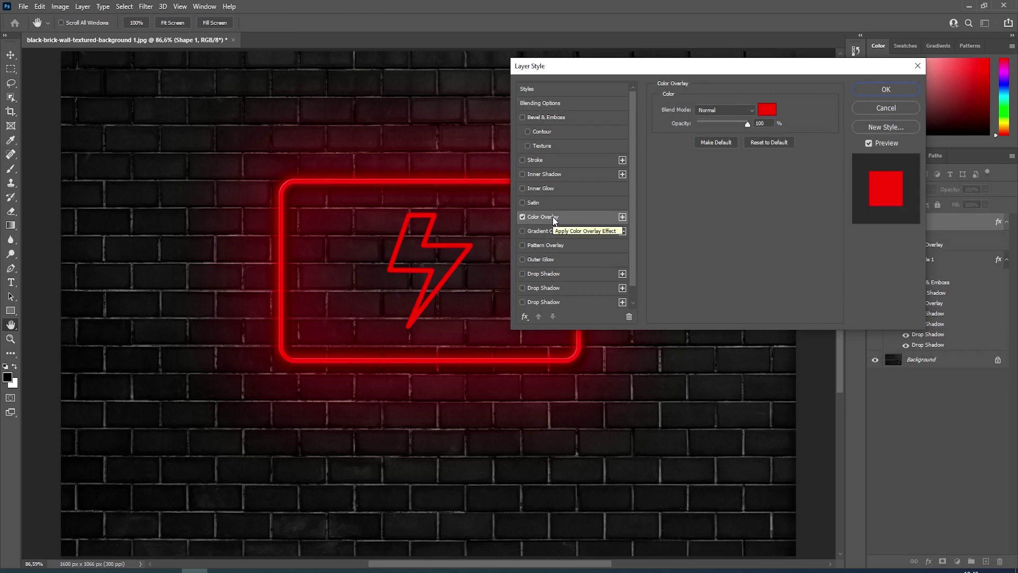
pyautogui.click(768, 109)
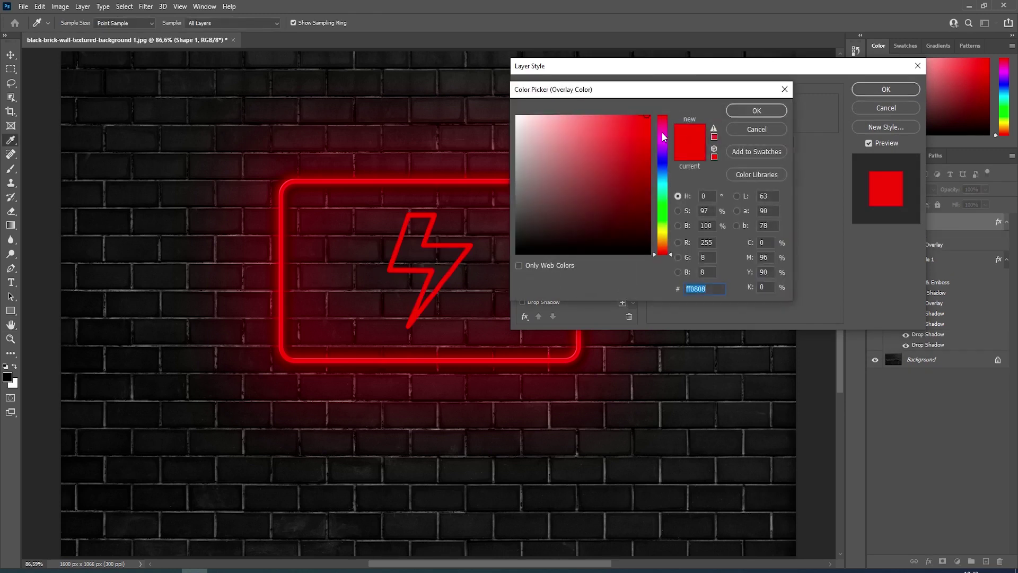
pyautogui.moveTo(663, 131); pyautogui.dragTo(665, 131)
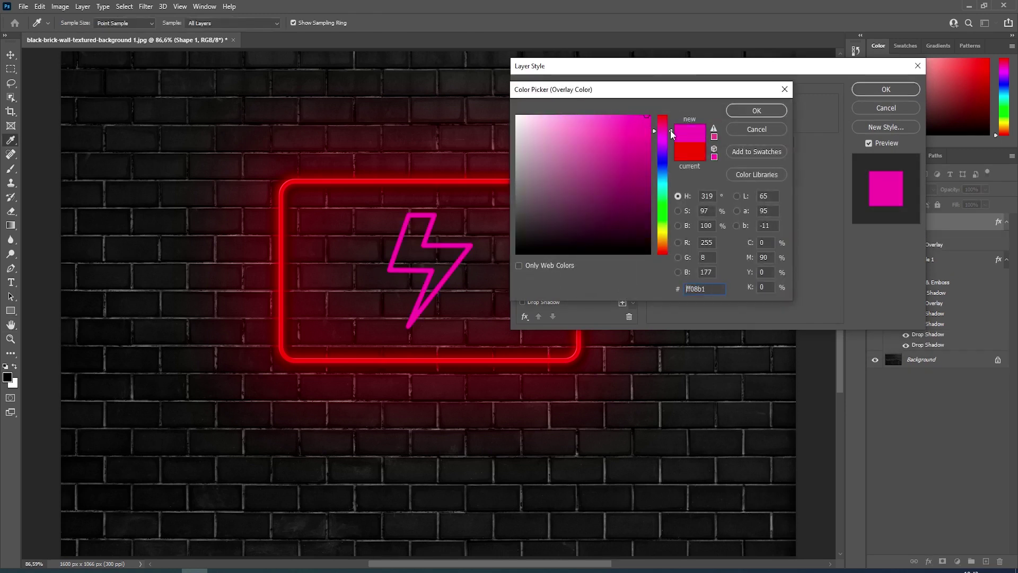
pyautogui.click(756, 110)
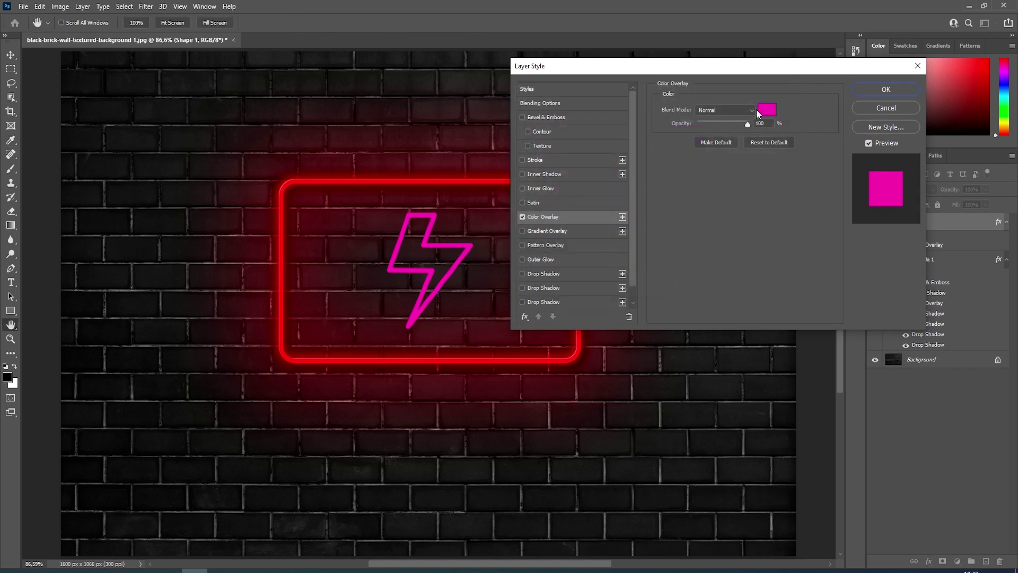
# Add an Inner Glow to the bolt with Normal blend mode, 100% opacity and Center as its source
pyautogui.click(558, 189)
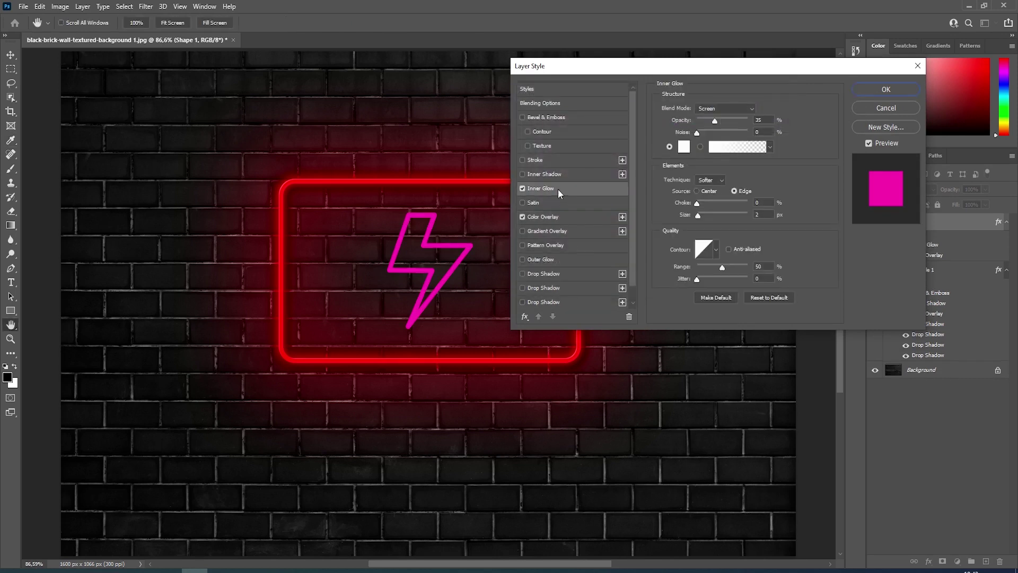
pyautogui.click(739, 108)
pyautogui.click(712, 118)
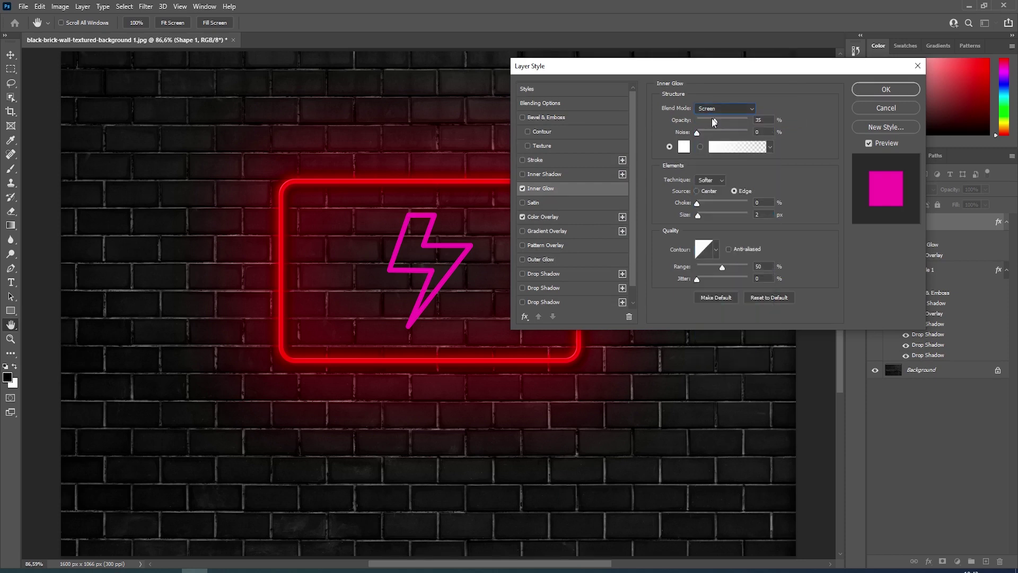
pyautogui.moveTo(716, 120); pyautogui.dragTo(764, 121)
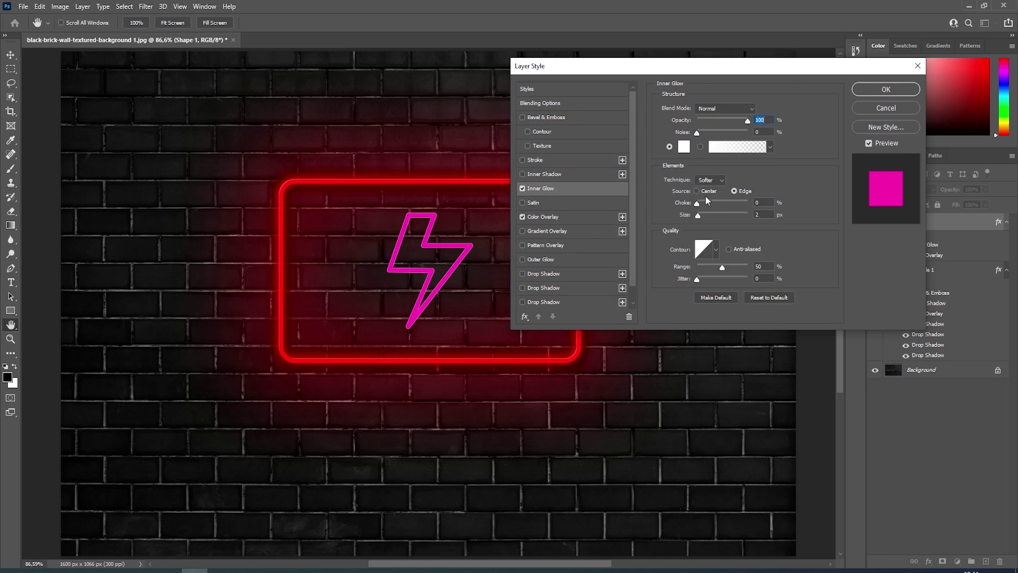
pyautogui.click(696, 191)
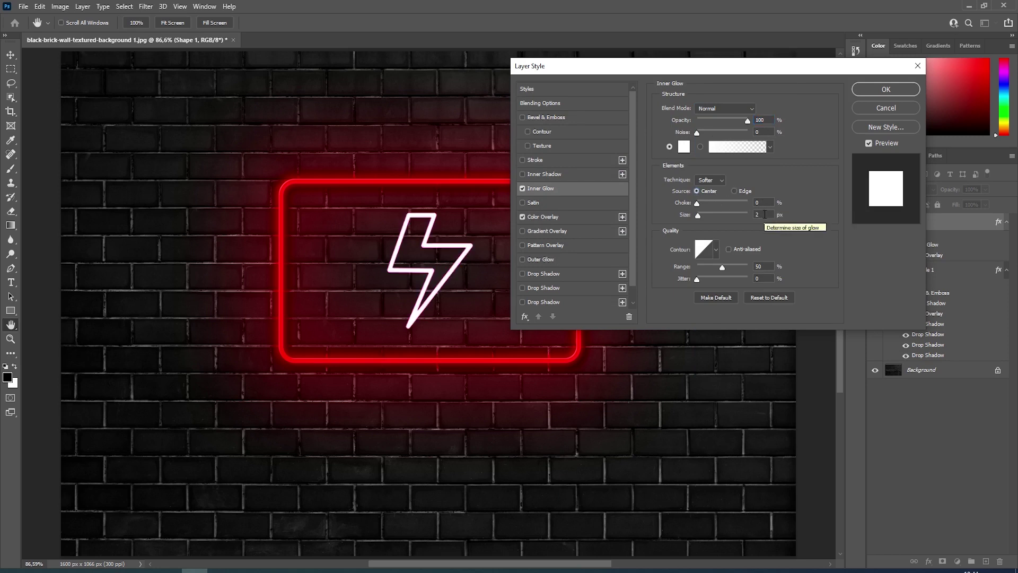
# Set the inner glow's size to 6 px and give it the half-round contour
pyautogui.click(762, 214)
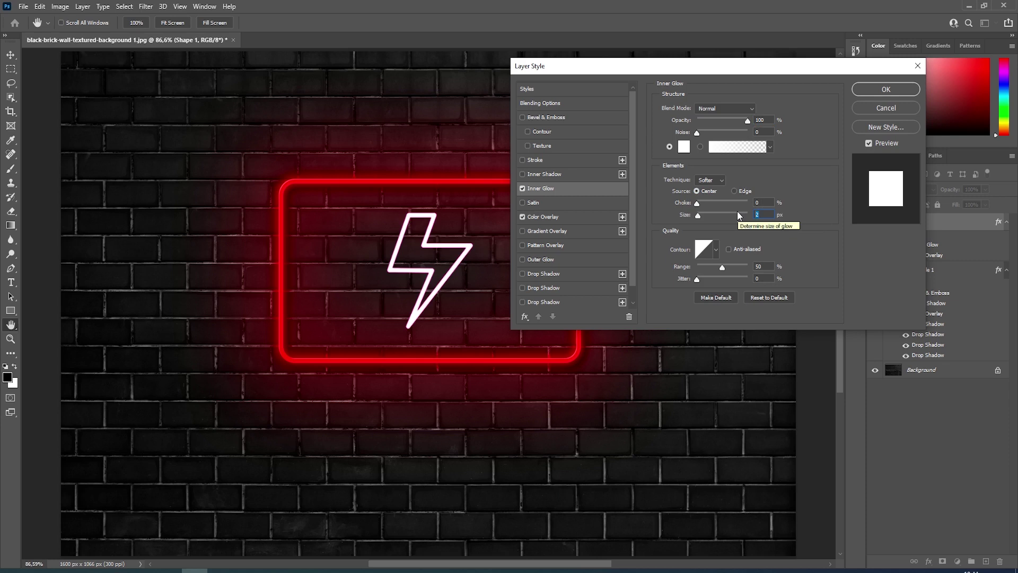
pyautogui.write('6')
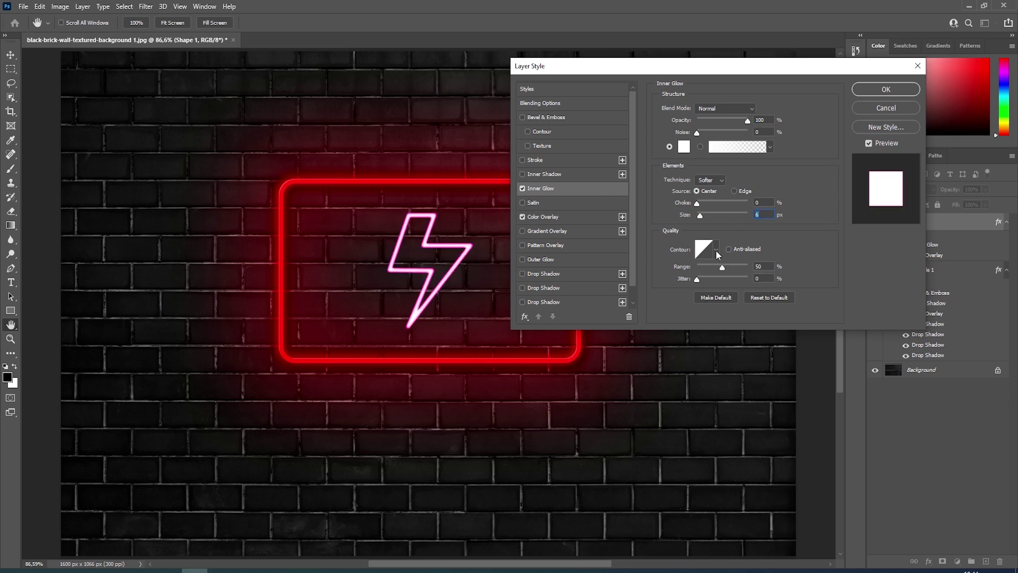
pyautogui.click(716, 250)
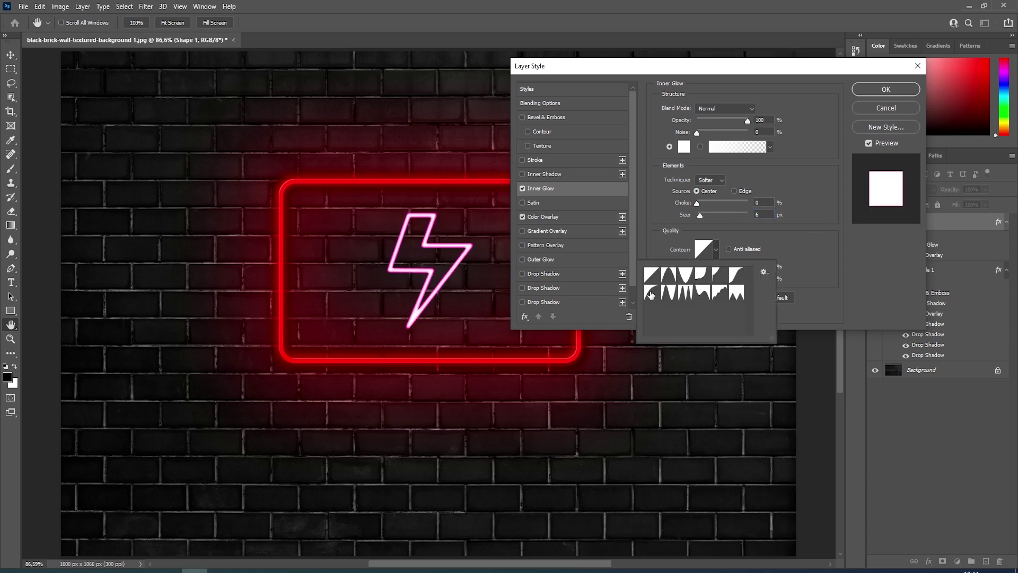
pyautogui.click(651, 295)
pyautogui.click(716, 249)
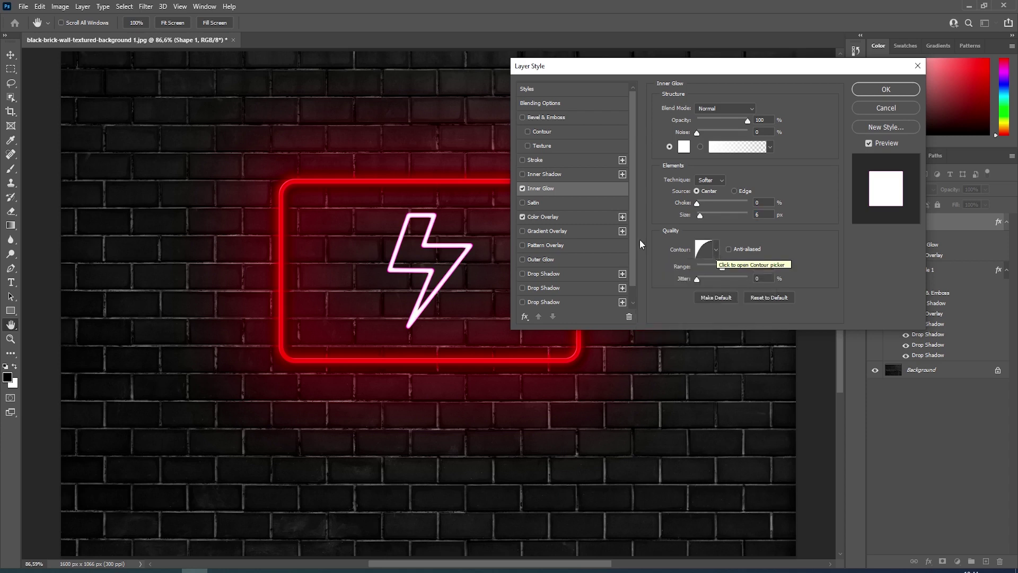
# Add an Outer Glow to the bolt with Linear Dodge (Add) blend mode at 50% opacity
pyautogui.click(552, 260)
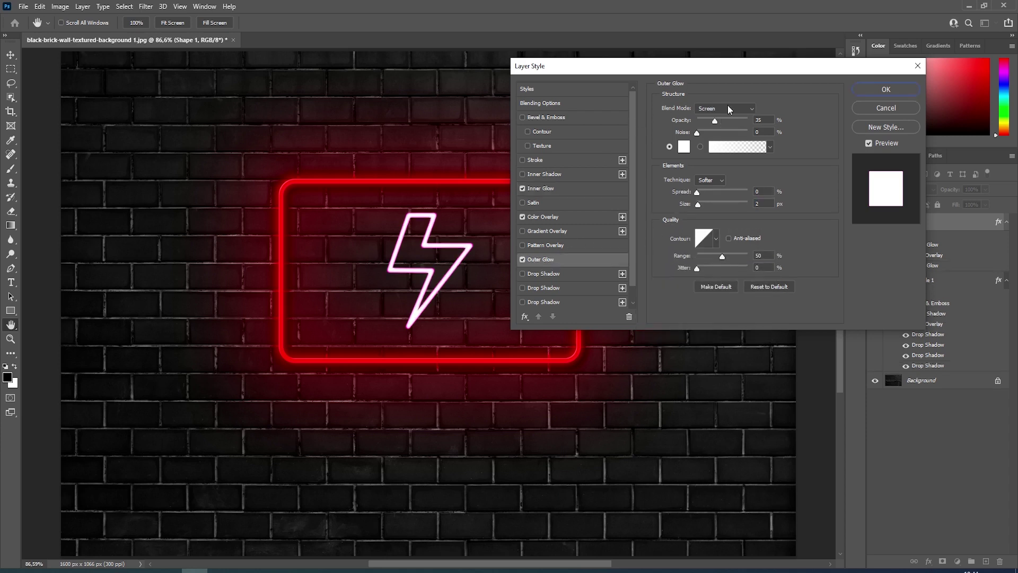
pyautogui.click(729, 109)
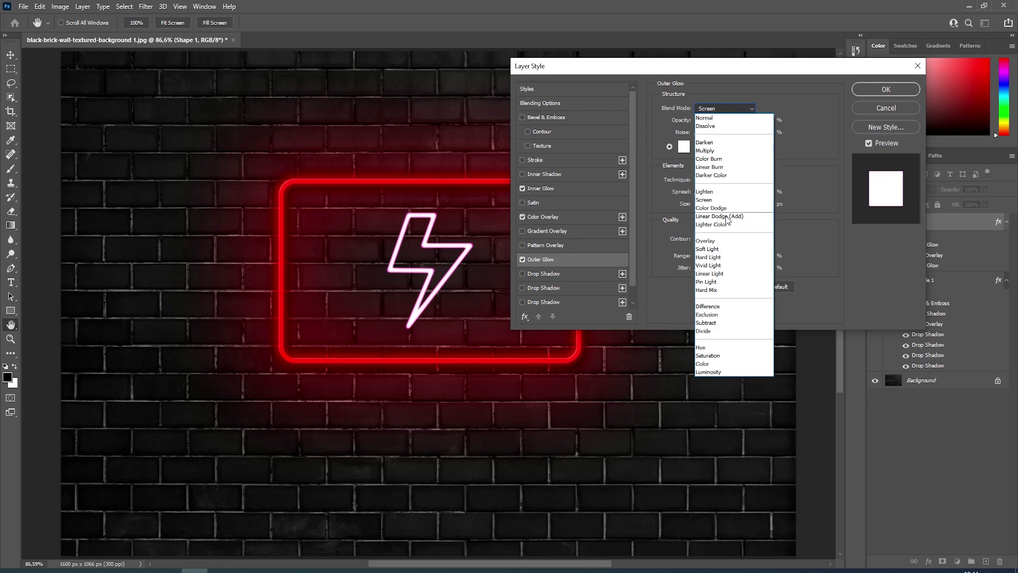
pyautogui.click(726, 217)
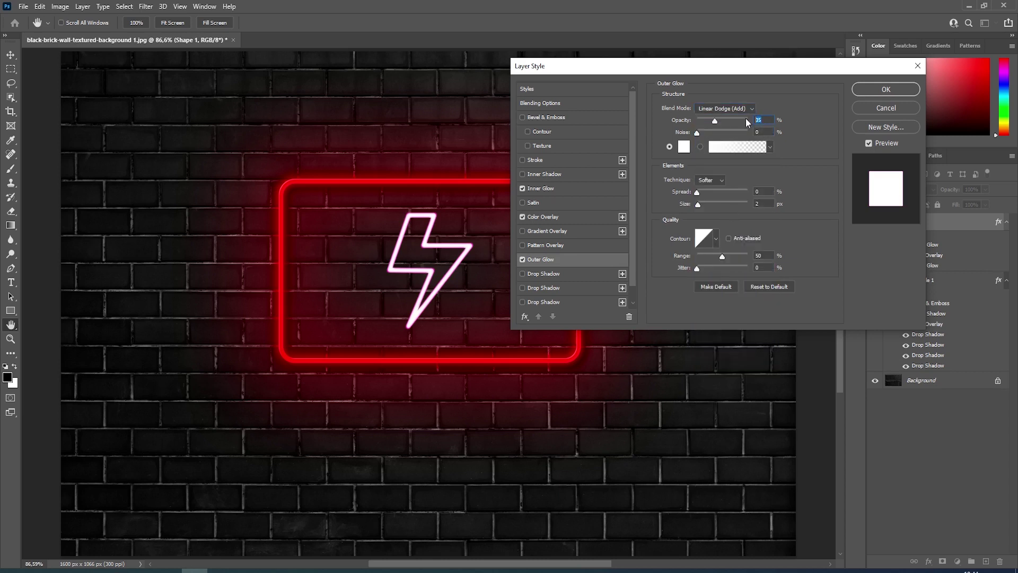
pyautogui.write('50')
# Set the outer glow's colour to magenta #ff16d0 and its size to 100 px
pyautogui.click(684, 147)
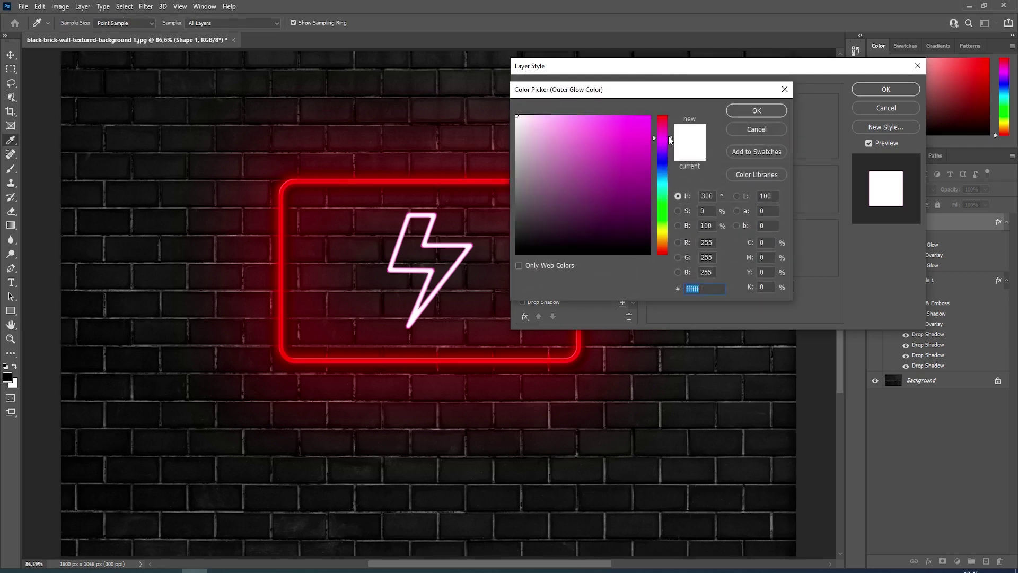
pyautogui.click(638, 117)
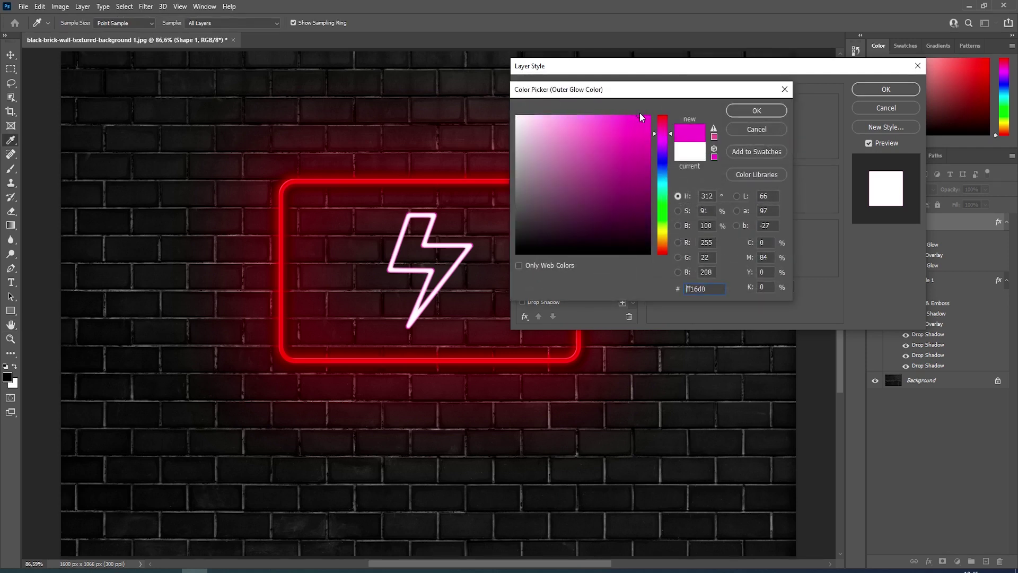
pyautogui.click(746, 111)
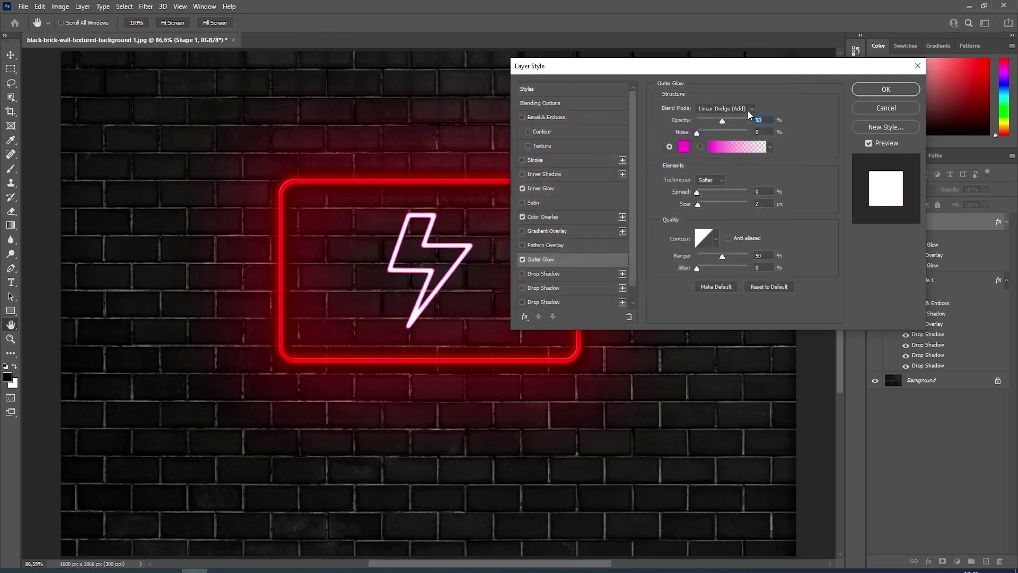
pyautogui.doubleClick(766, 203)
pyautogui.write('100')
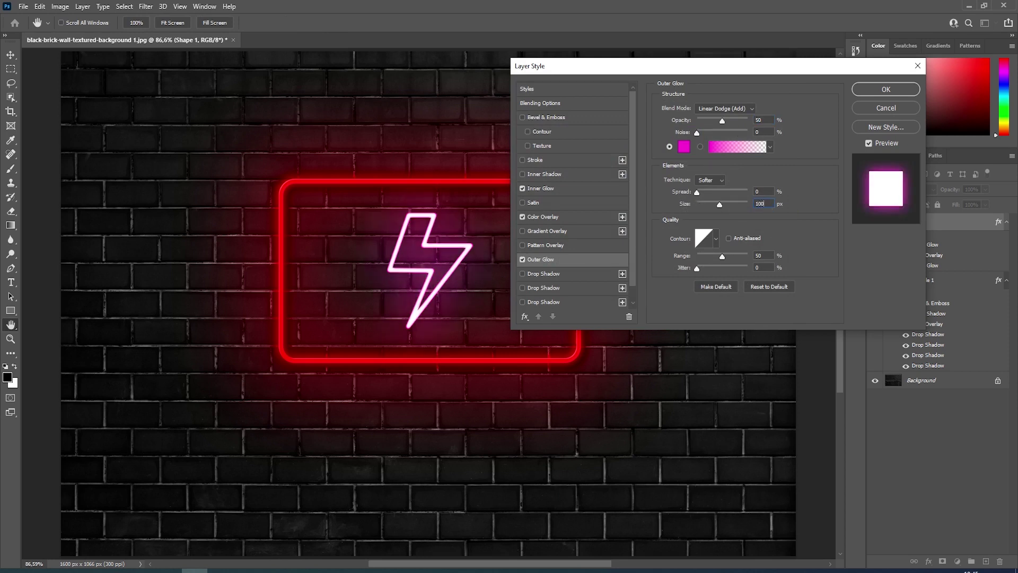
# Add a Drop Shadow to the bolt with Linear Dodge (Add) blend mode and a magenta colour close to #fe10be
pyautogui.click(557, 273)
pyautogui.click(751, 111)
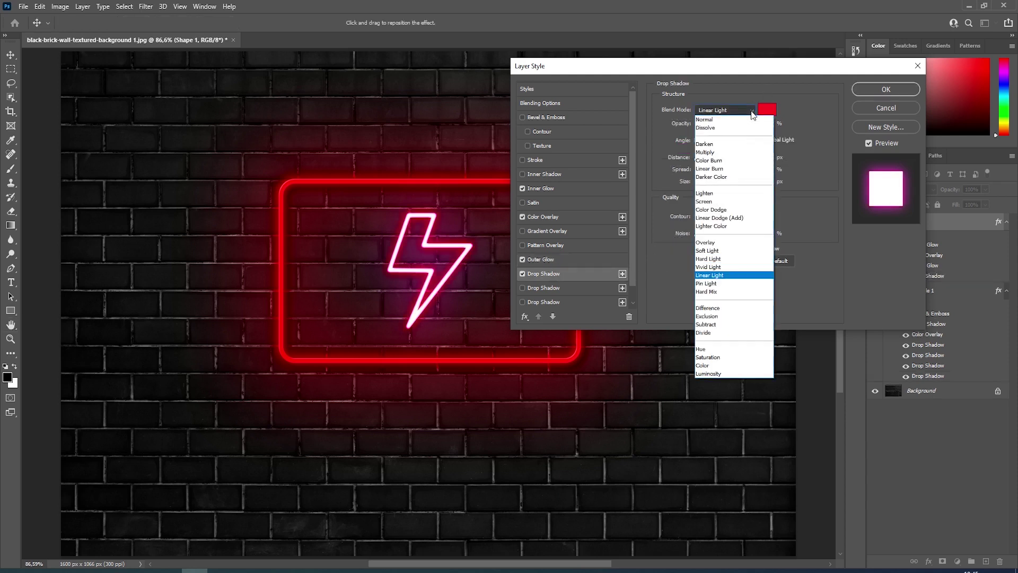
pyautogui.click(728, 218)
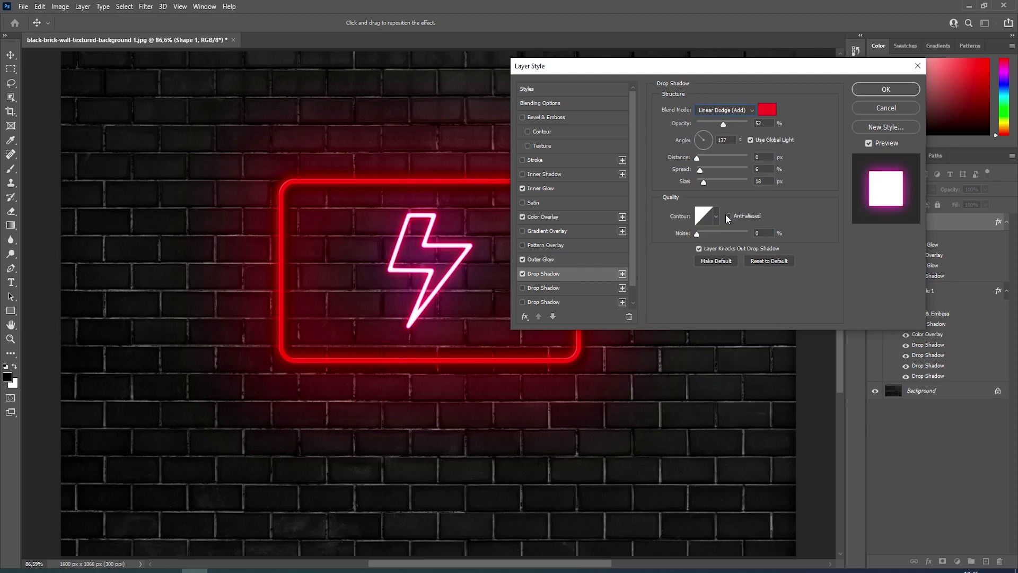
pyautogui.click(767, 110)
pyautogui.click(664, 131)
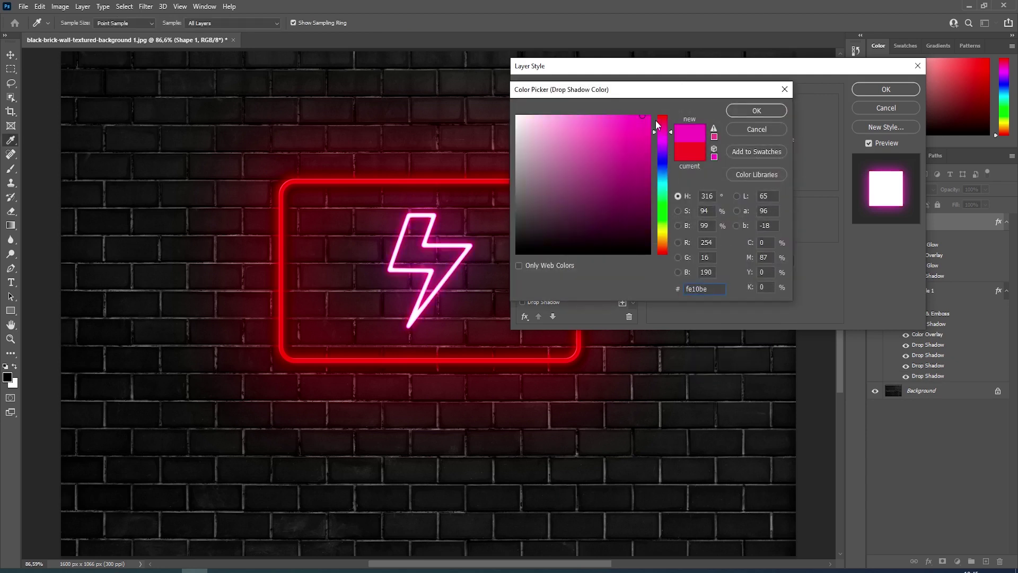
pyautogui.moveTo(643, 116); pyautogui.dragTo(638, 117)
pyautogui.click(741, 111)
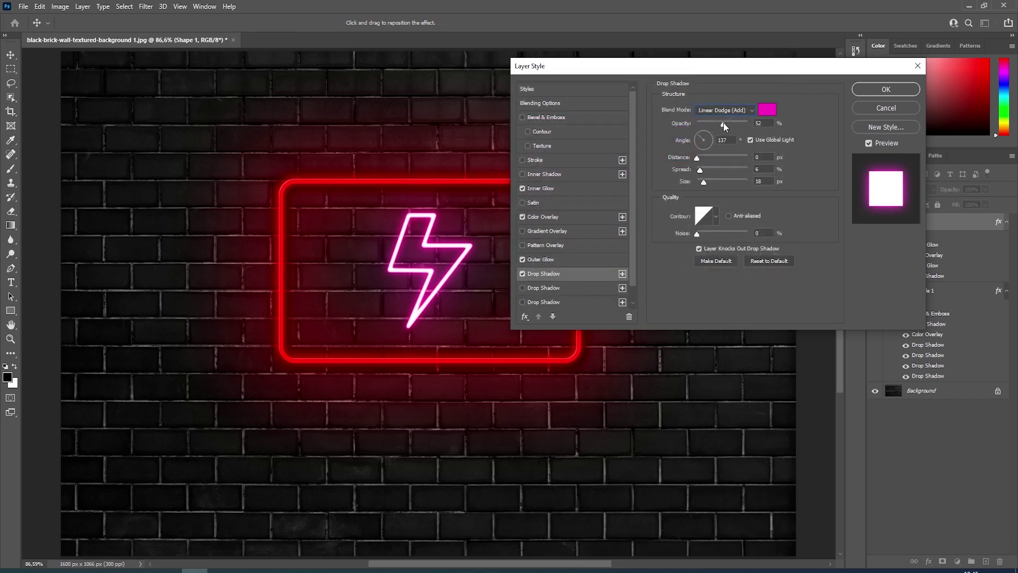
# Raise the drop shadow's opacity to 100%, enlarge its size to about 237 px, and apply the layer style
pyautogui.moveTo(723, 123); pyautogui.dragTo(748, 129)
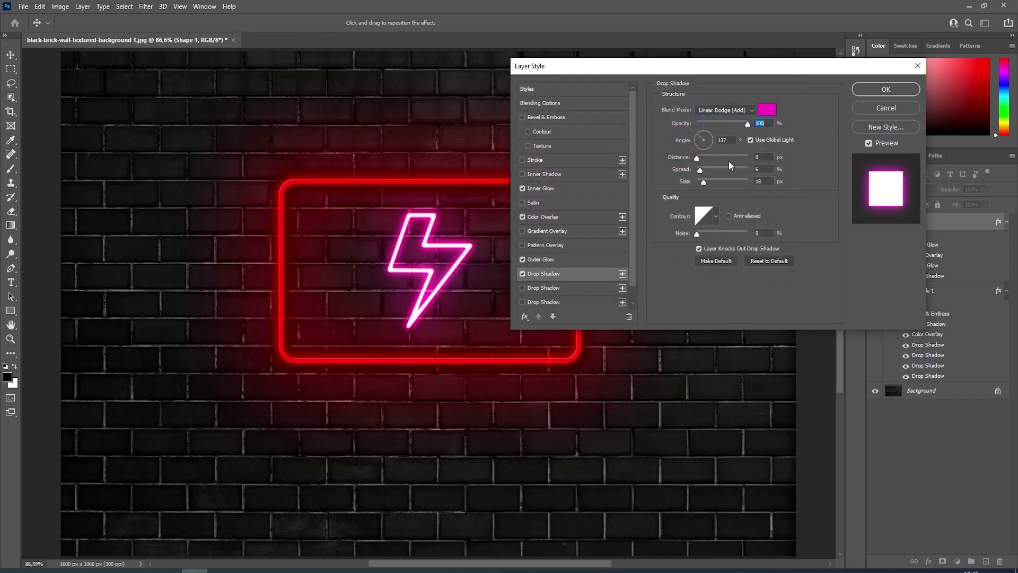
pyautogui.moveTo(704, 182); pyautogui.dragTo(752, 186)
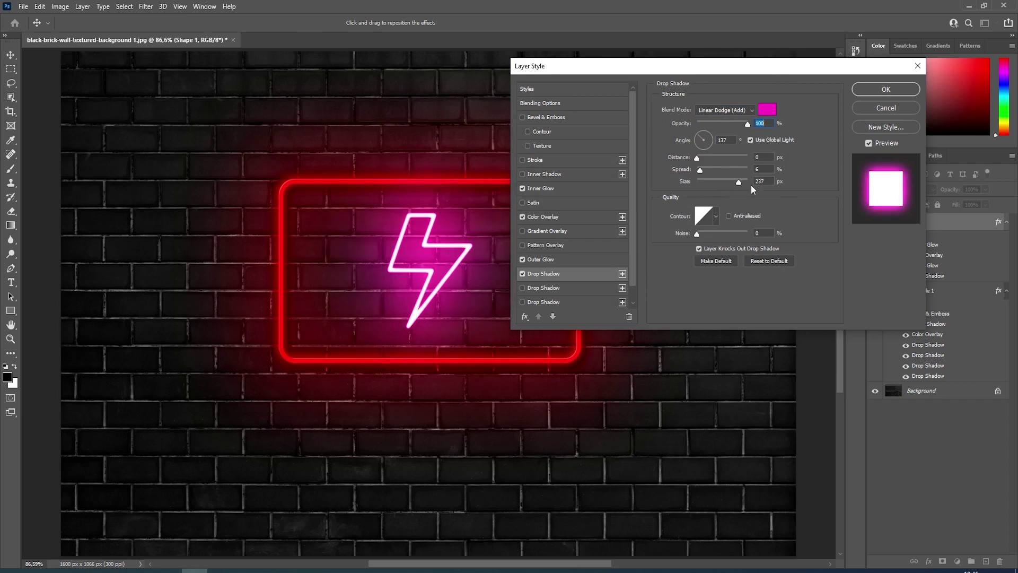
pyautogui.click(769, 183)
pyautogui.click(876, 90)
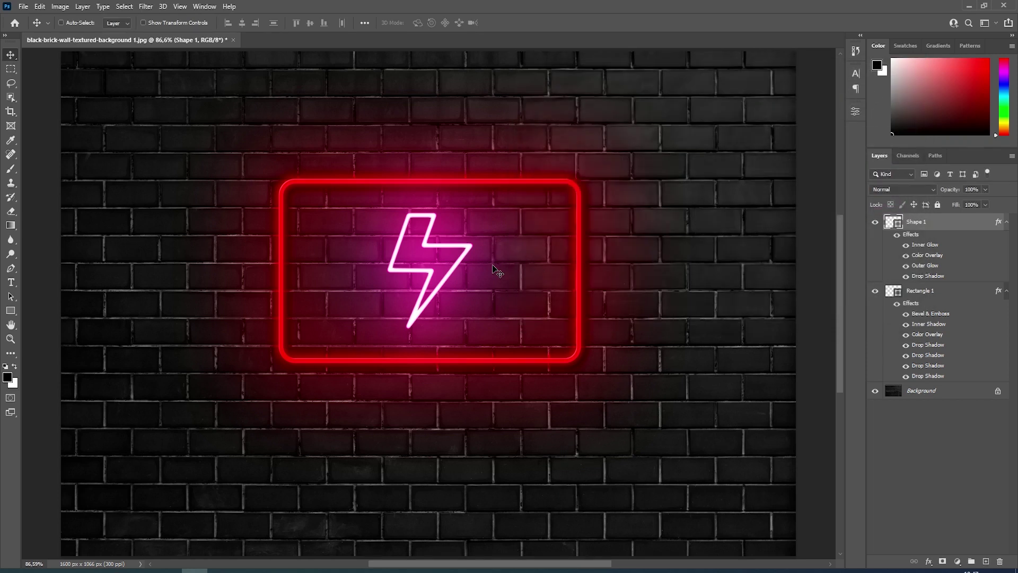
# Create a new layer above the bolt and ready the Brush tool with a 50 px Soft Round tip at 0% hardness
pyautogui.click(986, 561)
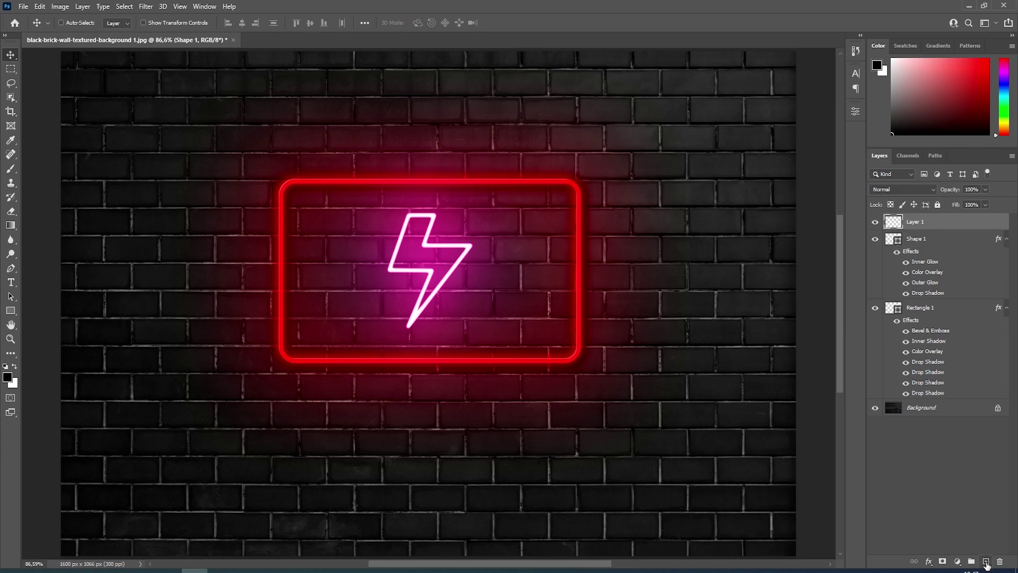
pyautogui.click(11, 170)
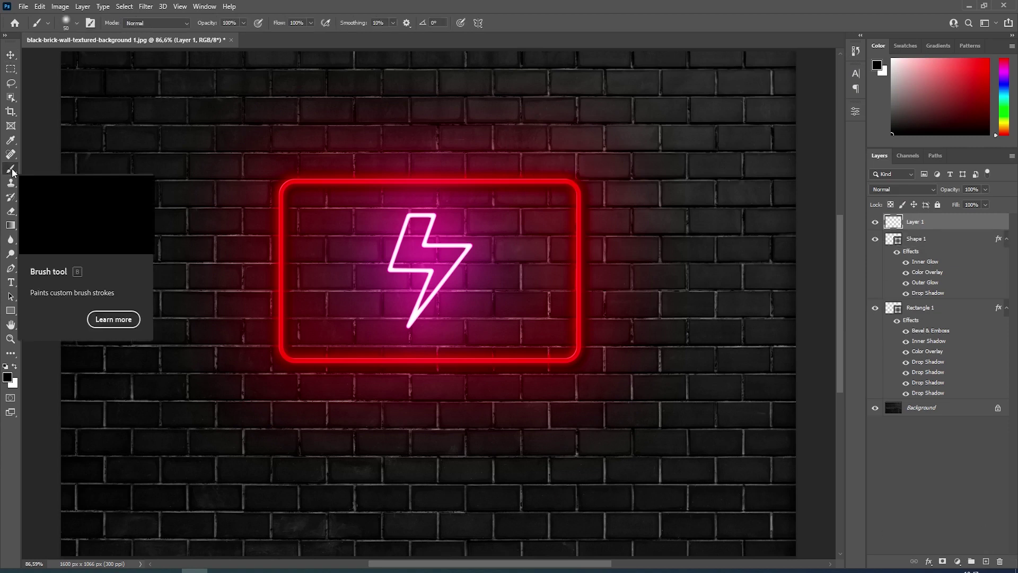
pyautogui.click(77, 24)
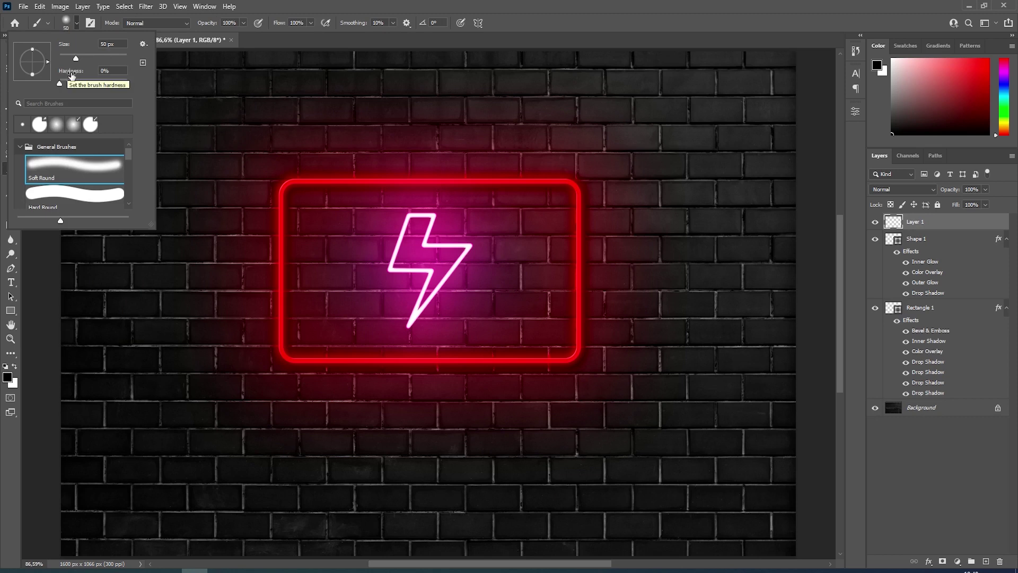
pyautogui.click(77, 24)
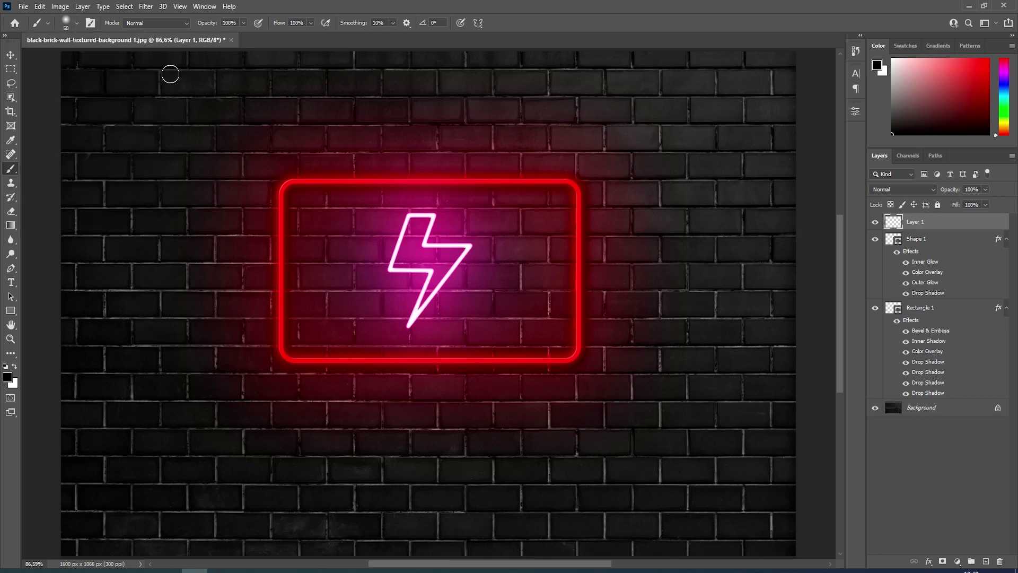
# Set the brush's foreground colour to magenta #ff17cb
pyautogui.click(7, 377)
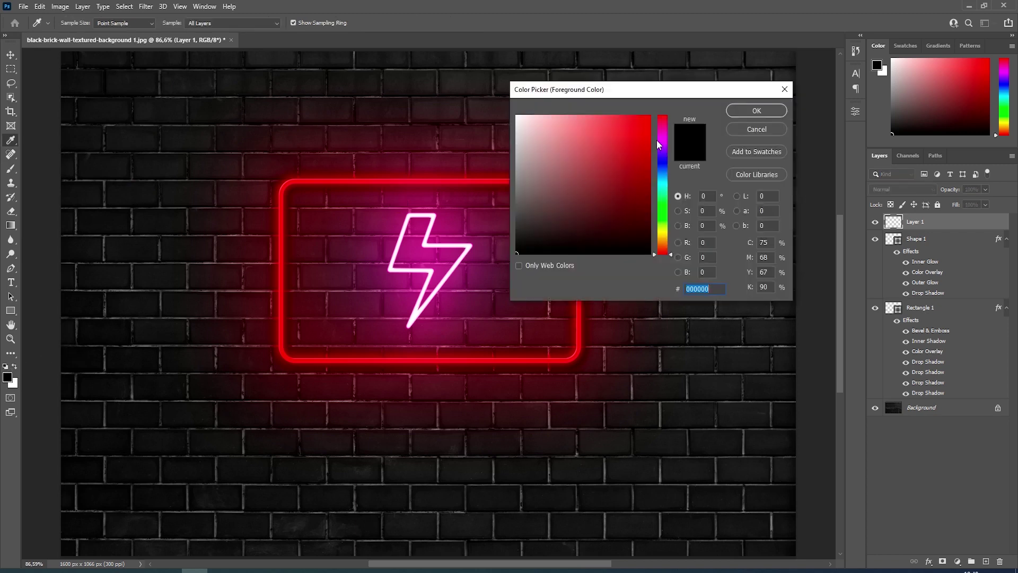
pyautogui.click(665, 134)
pyautogui.click(639, 115)
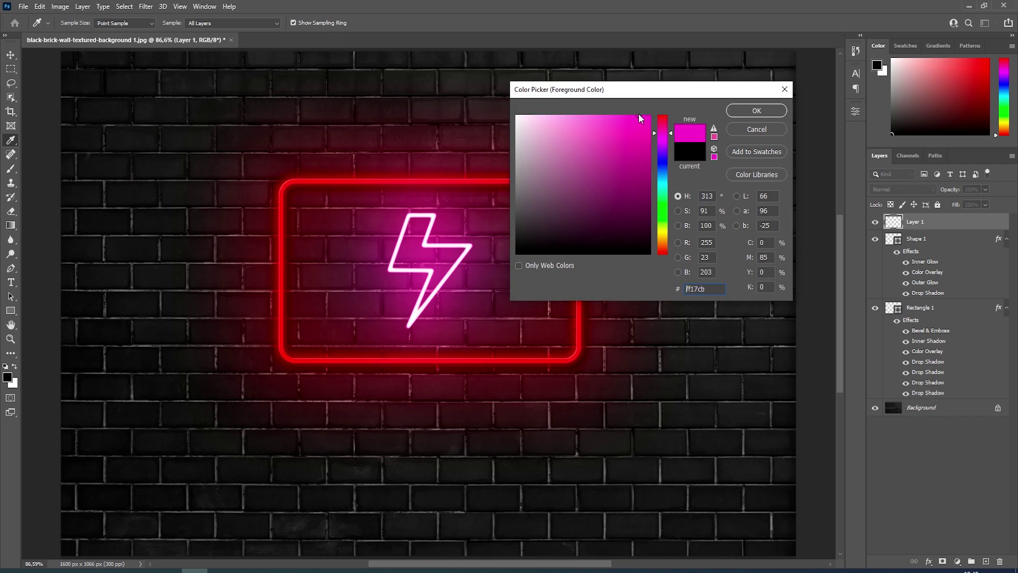
pyautogui.press('b')
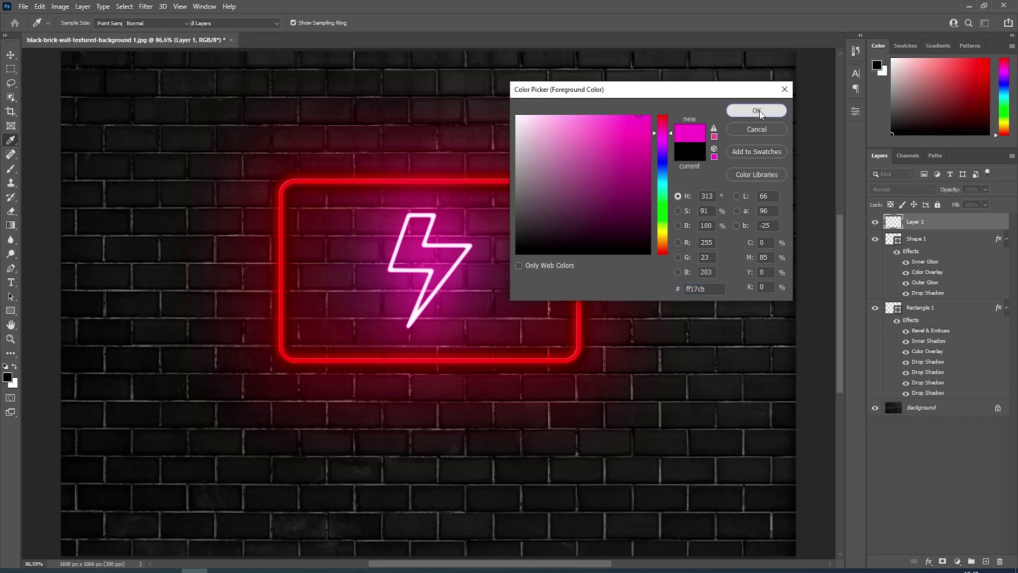
pyautogui.click(757, 111)
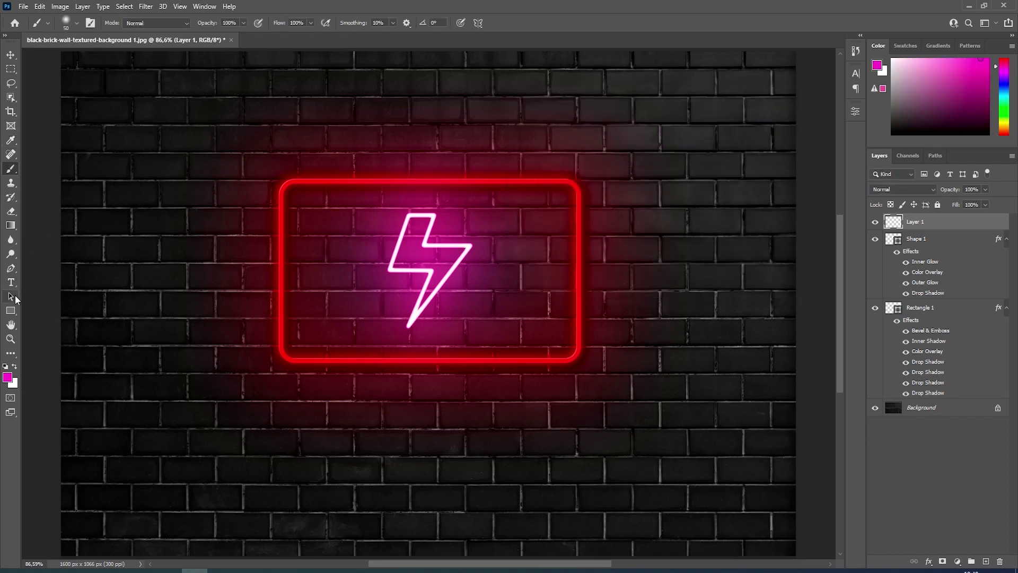
# Trace the outline of the lightning bolt with the Pen tool in Path mode, placing an anchor at each corner
pyautogui.click(10, 268)
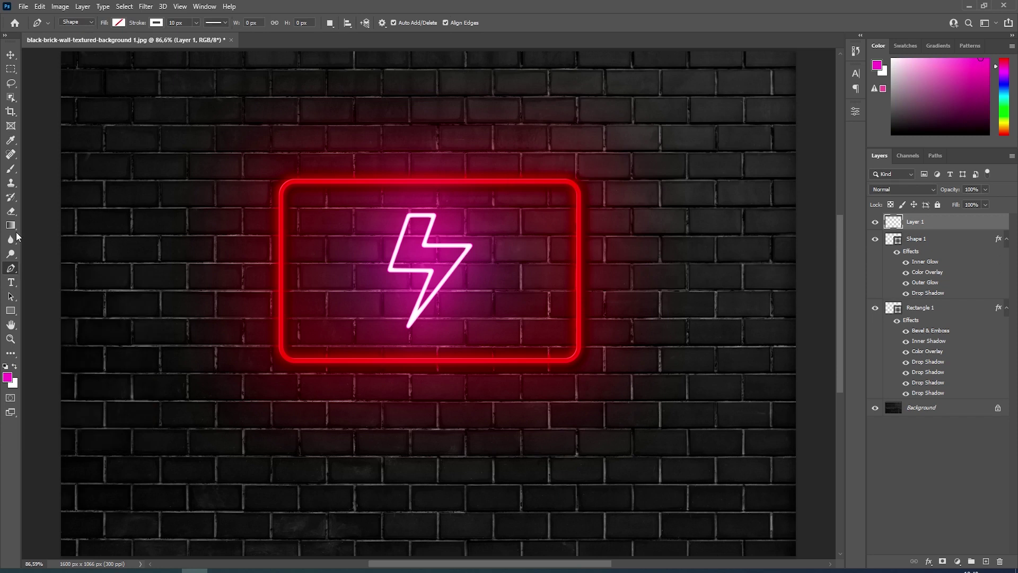
pyautogui.click(93, 22)
pyautogui.click(409, 214)
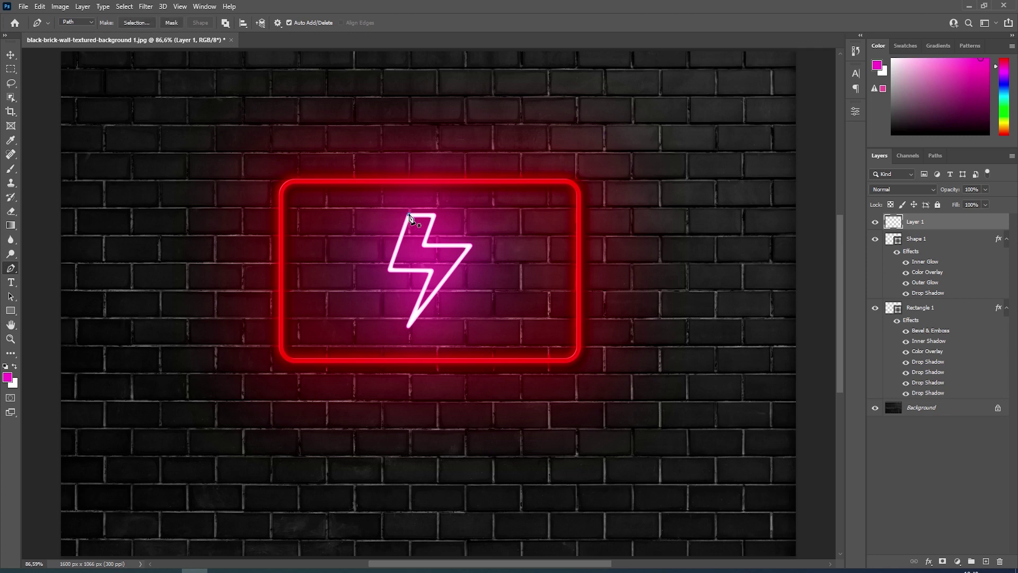
pyautogui.click(390, 268)
pyautogui.click(430, 270)
pyautogui.click(409, 322)
pyautogui.click(469, 246)
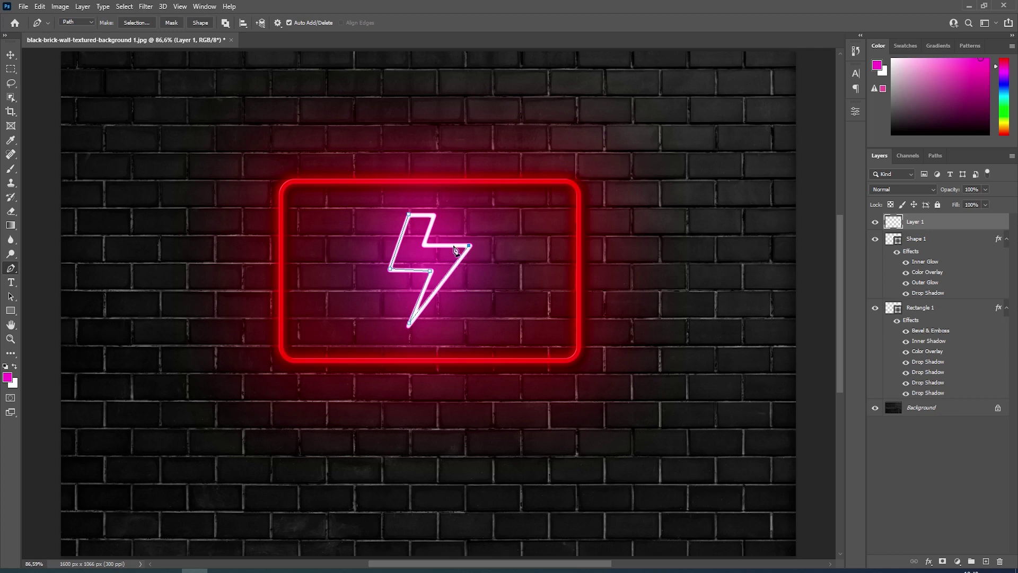
pyautogui.click(425, 243)
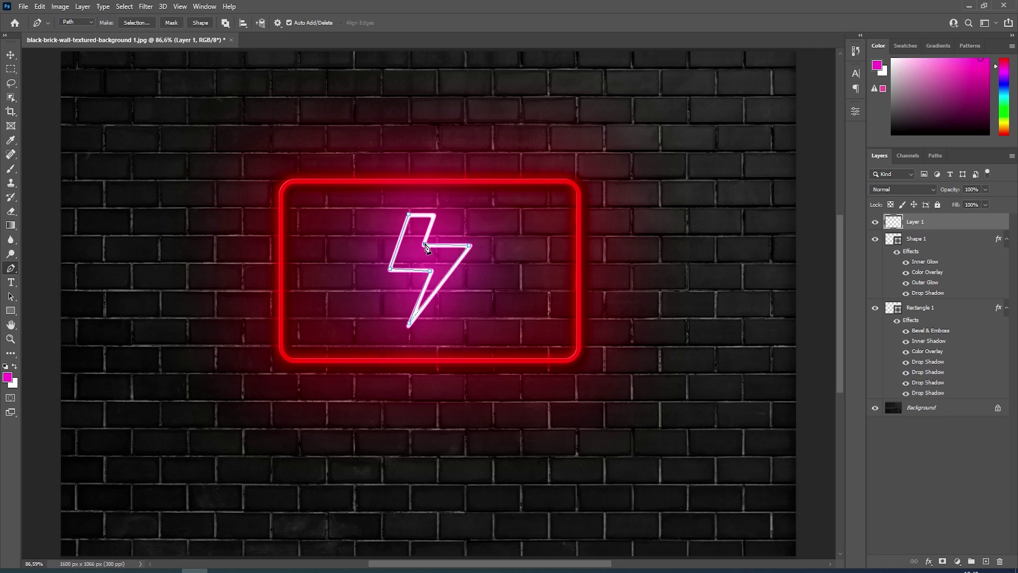
pyautogui.click(433, 215)
# Fine-tune the path's anchor points so they sit on the centre of the bolt's line at its corners
pyautogui.scroll(5, 409, 214)
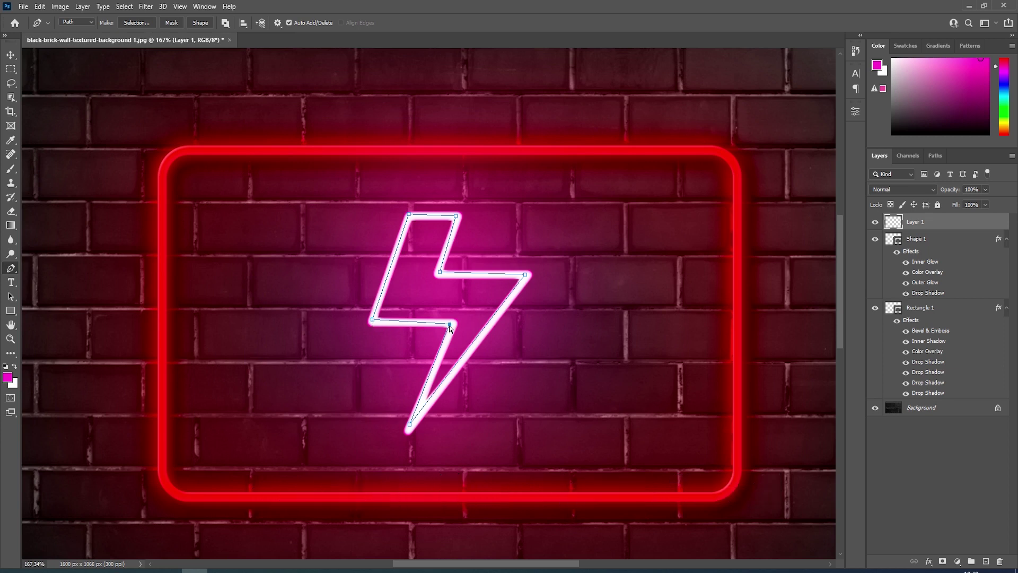
pyautogui.moveTo(450, 326); pyautogui.dragTo(453, 324)
pyautogui.click(410, 426)
pyautogui.moveTo(526, 276); pyautogui.dragTo(527, 277)
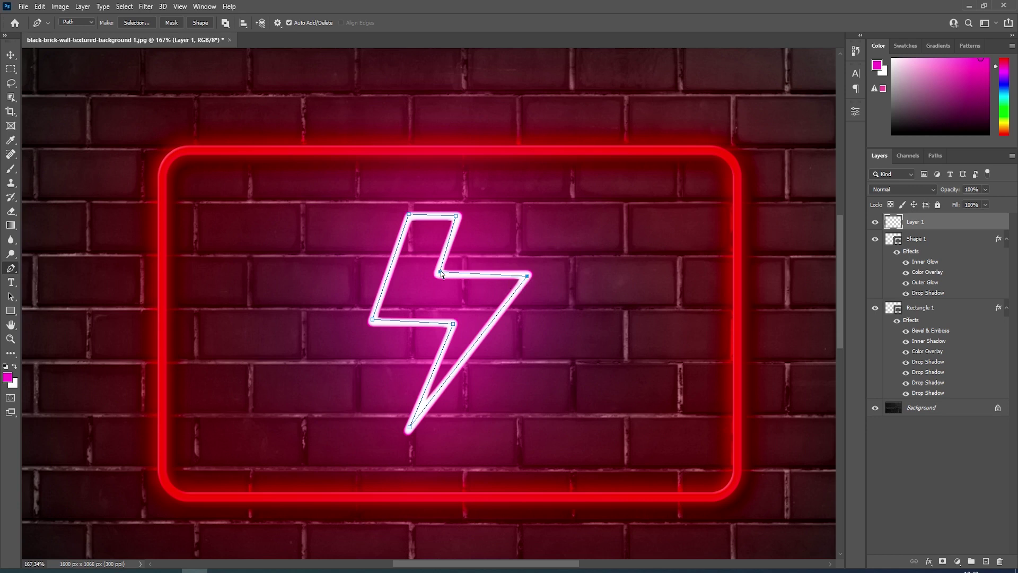
pyautogui.moveTo(442, 274); pyautogui.dragTo(439, 275)
pyautogui.moveTo(455, 216); pyautogui.dragTo(458, 216)
# Stroke the bolt path with the Brush, without simulated pressure, and dismiss the path
pyautogui.click(12, 296)
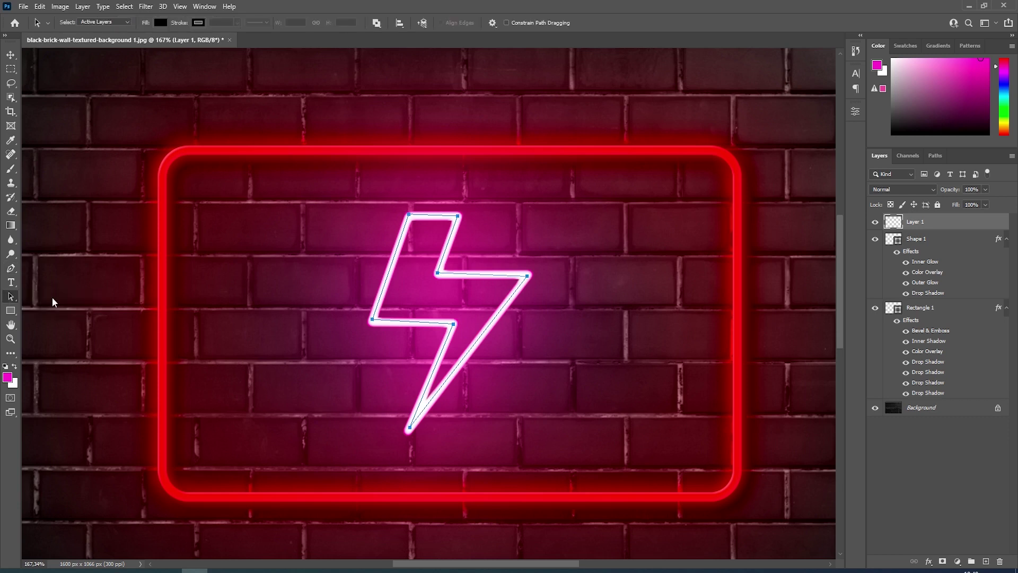
pyautogui.click(11, 267)
pyautogui.rightClick(420, 281)
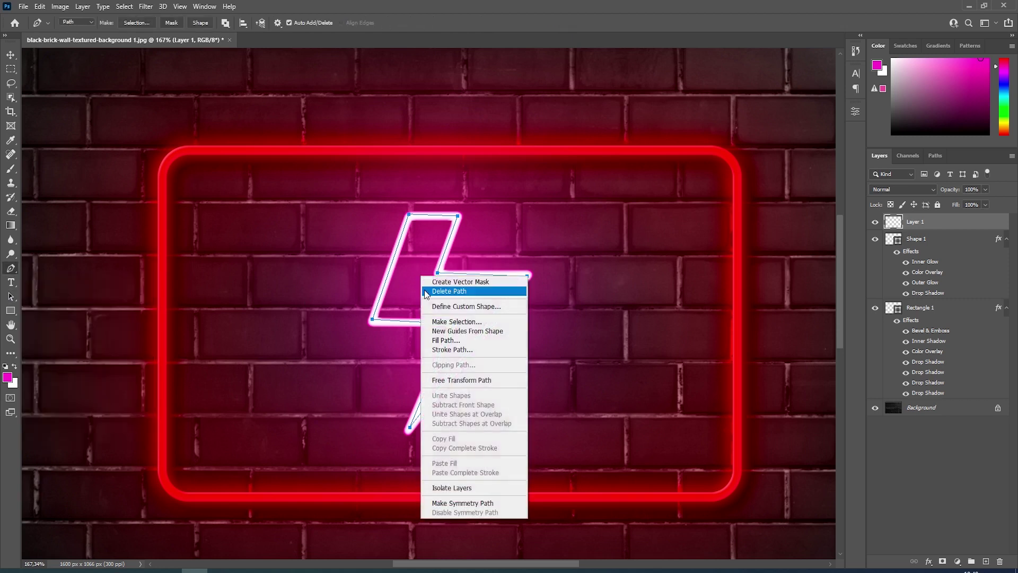
pyautogui.click(448, 351)
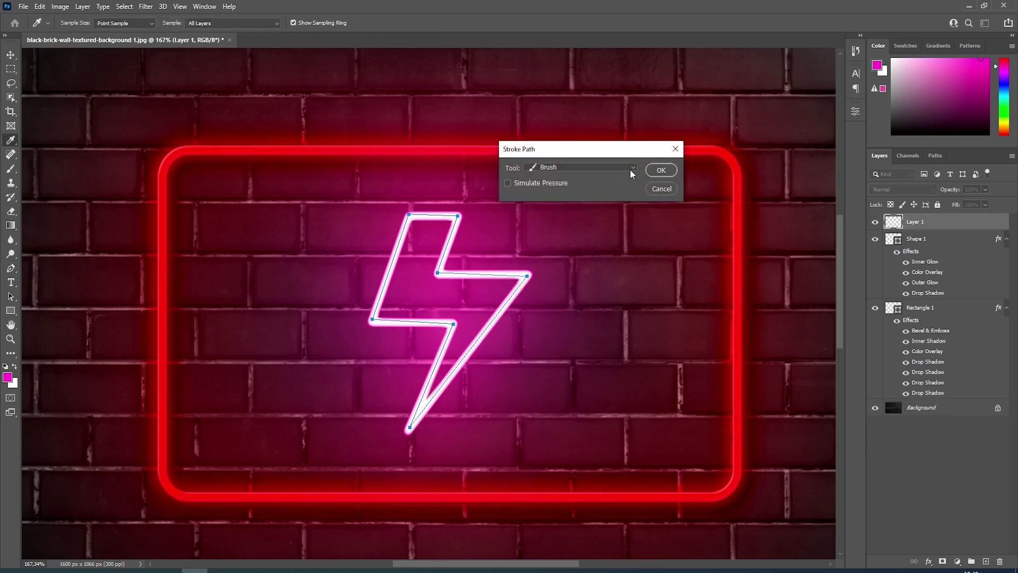
pyautogui.click(633, 169)
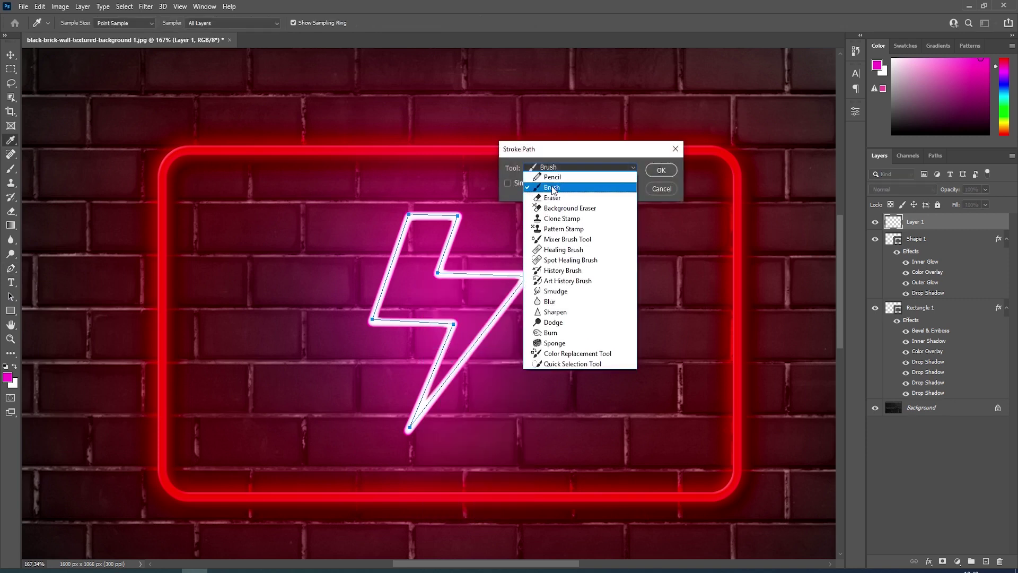
pyautogui.click(577, 178)
pyautogui.click(660, 170)
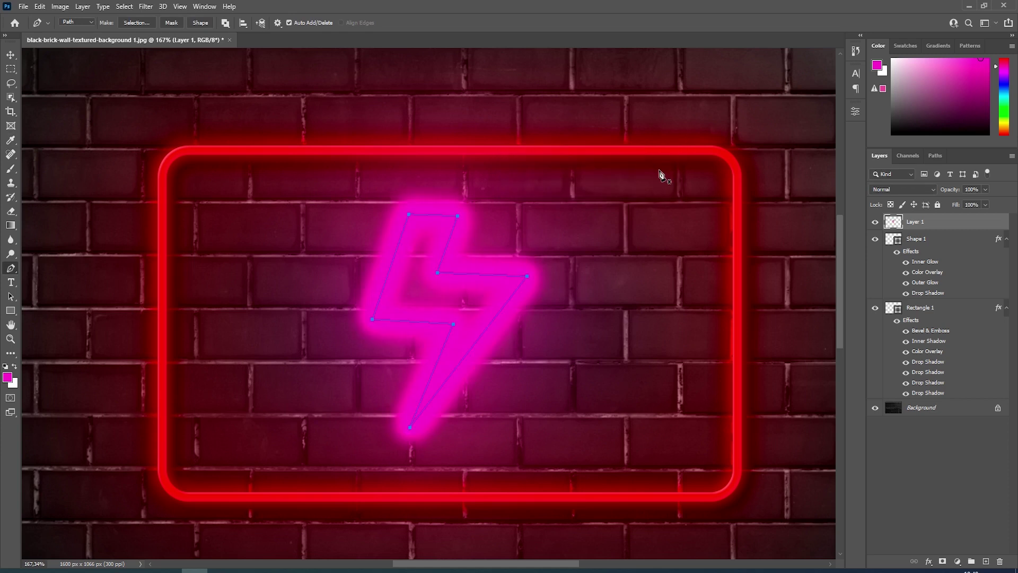
pyautogui.press('Return')
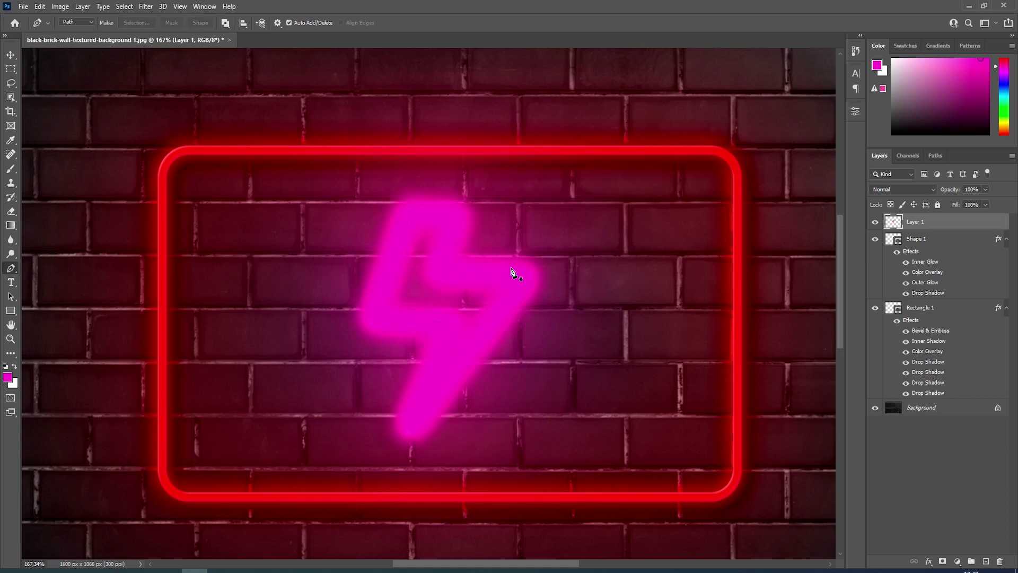
# Set the brushed glow layer's blend mode to Linear Dodge (Add) and its fill to 15%
pyautogui.click(931, 192)
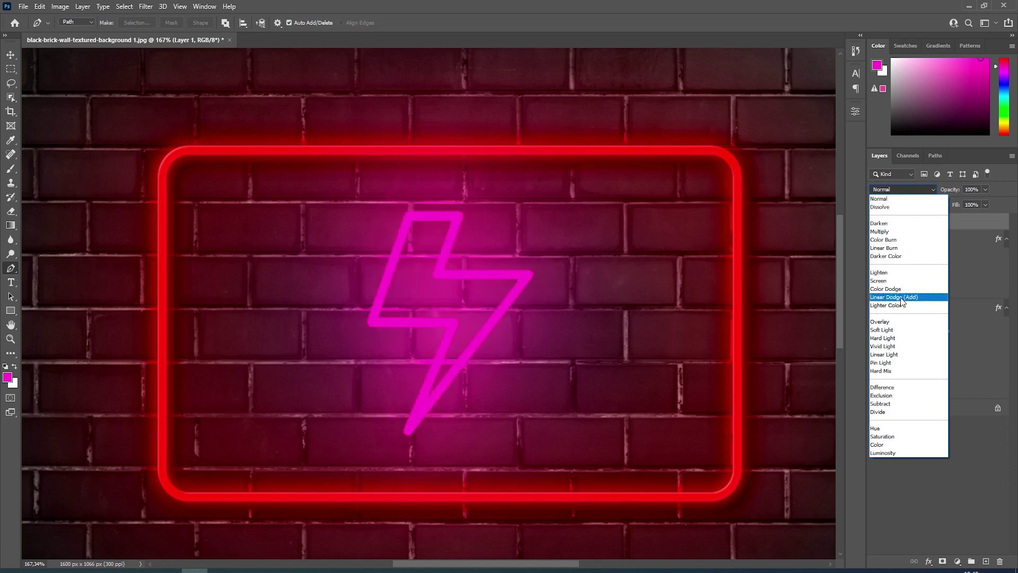
pyautogui.click(894, 297)
pyautogui.click(971, 205)
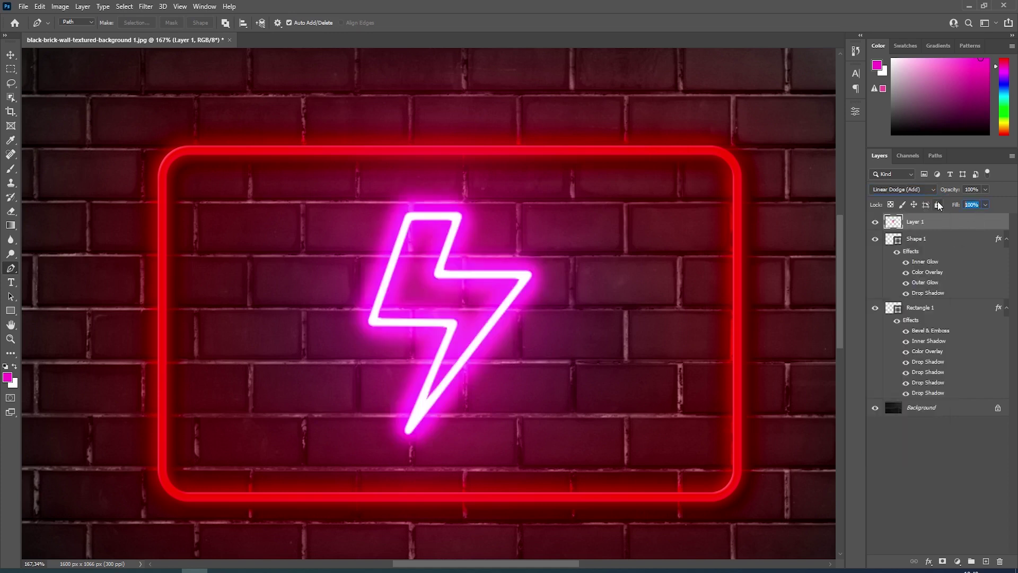
pyautogui.write('15')
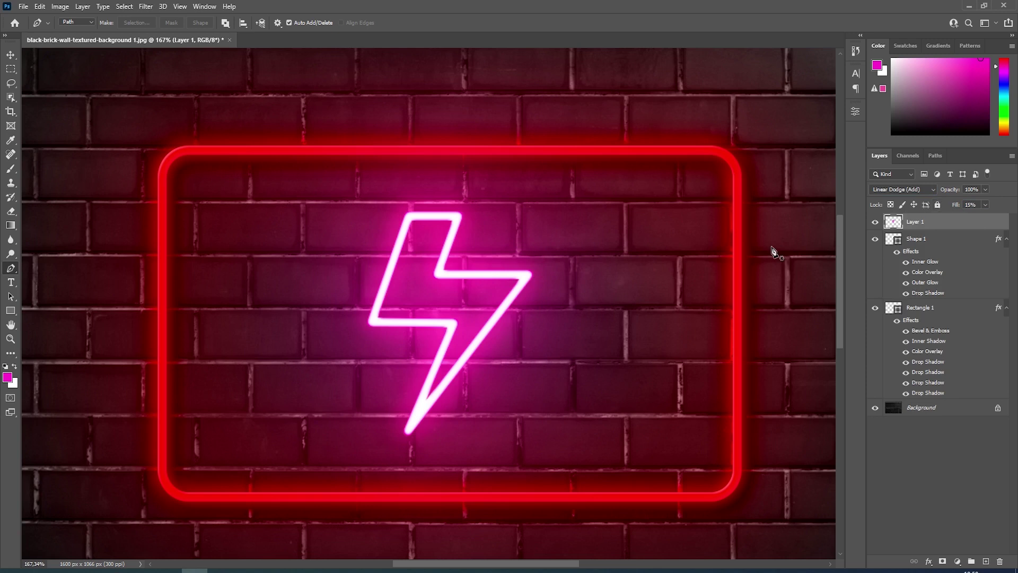
# Add the text "Electric" in 24 pt Georgia Regular just below the red frame
pyautogui.hotkey('ctrl', '0')
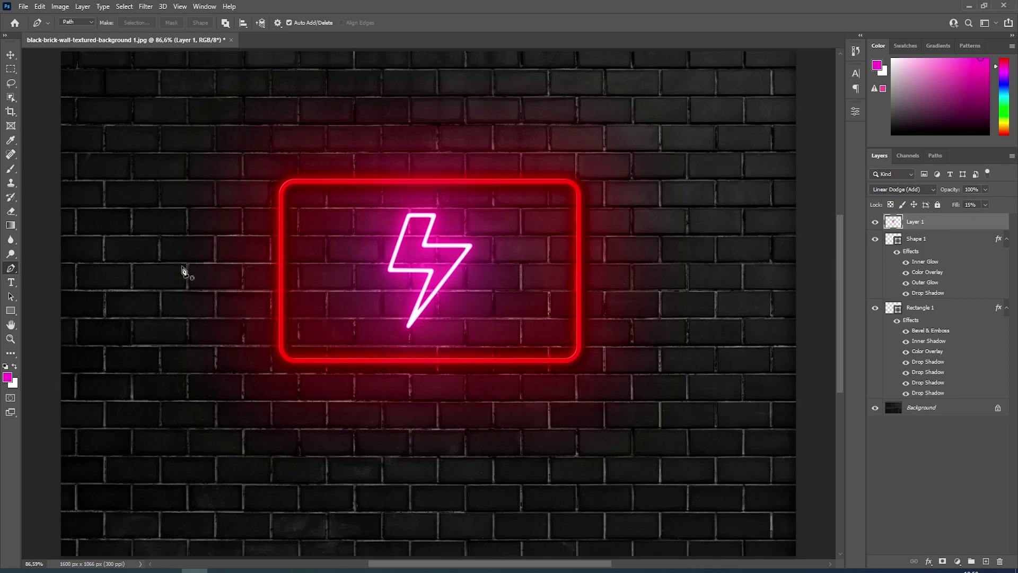
pyautogui.click(10, 283)
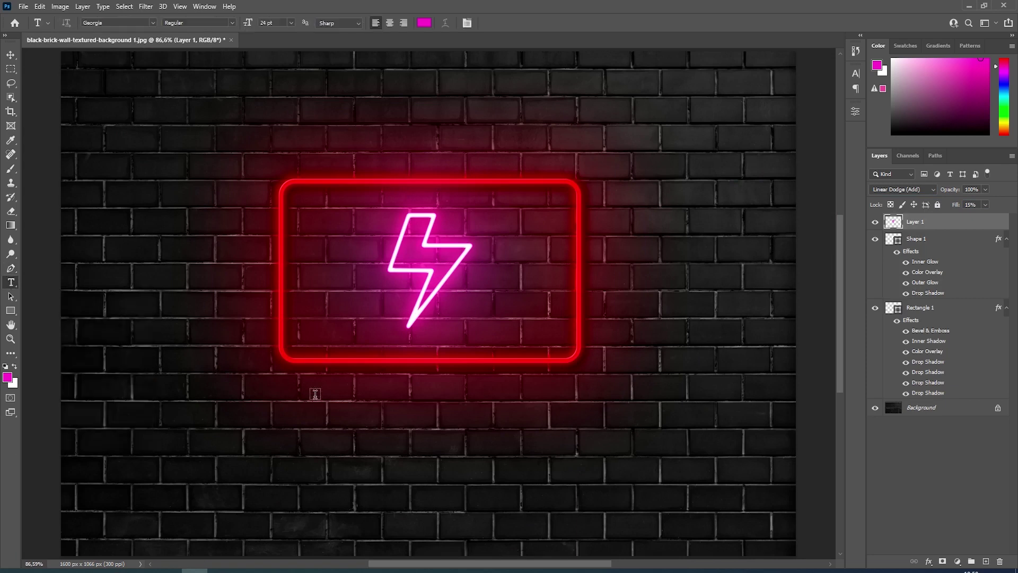
pyautogui.click(355, 404)
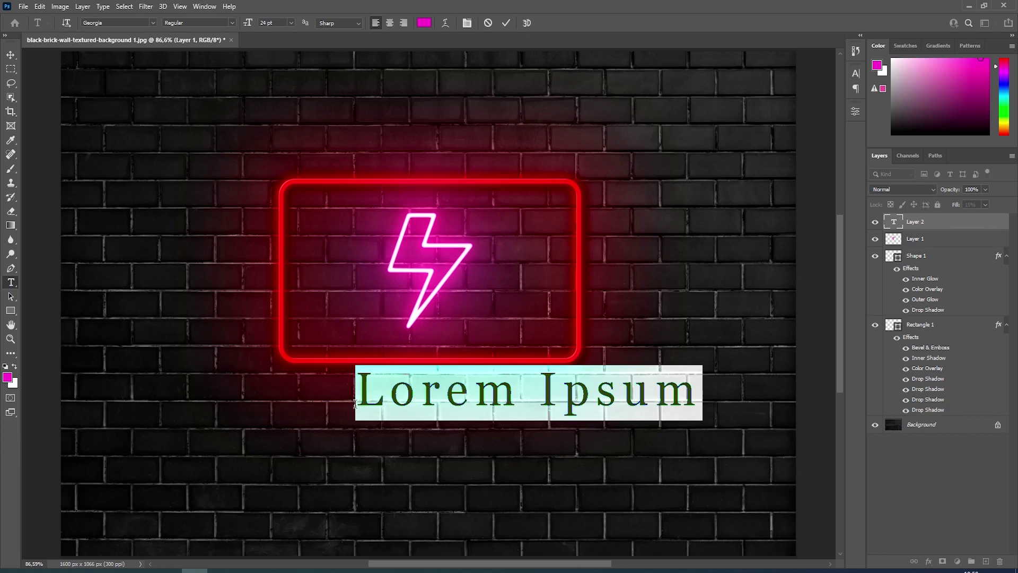
pyautogui.write('Elec')
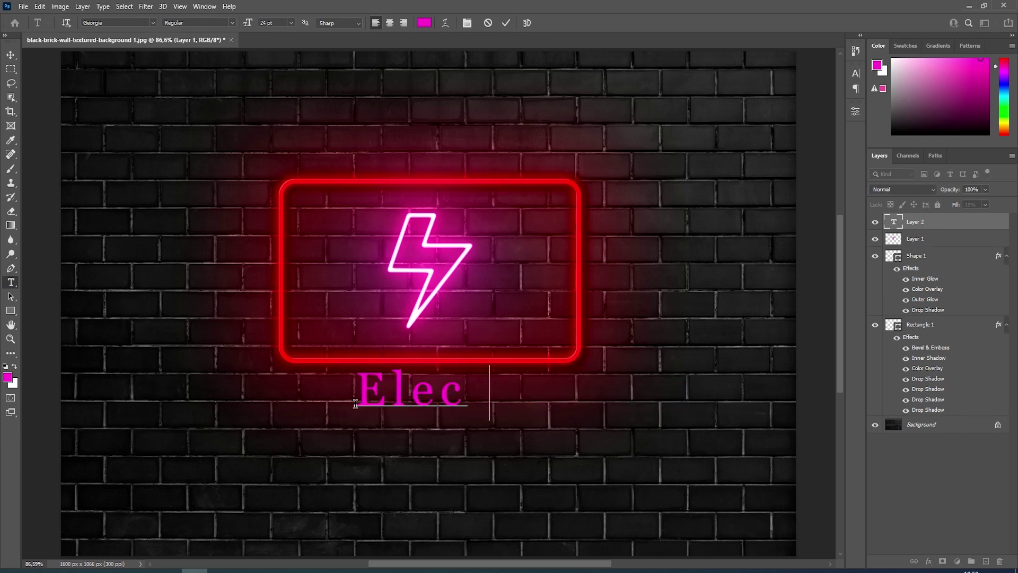
pyautogui.write('tric')
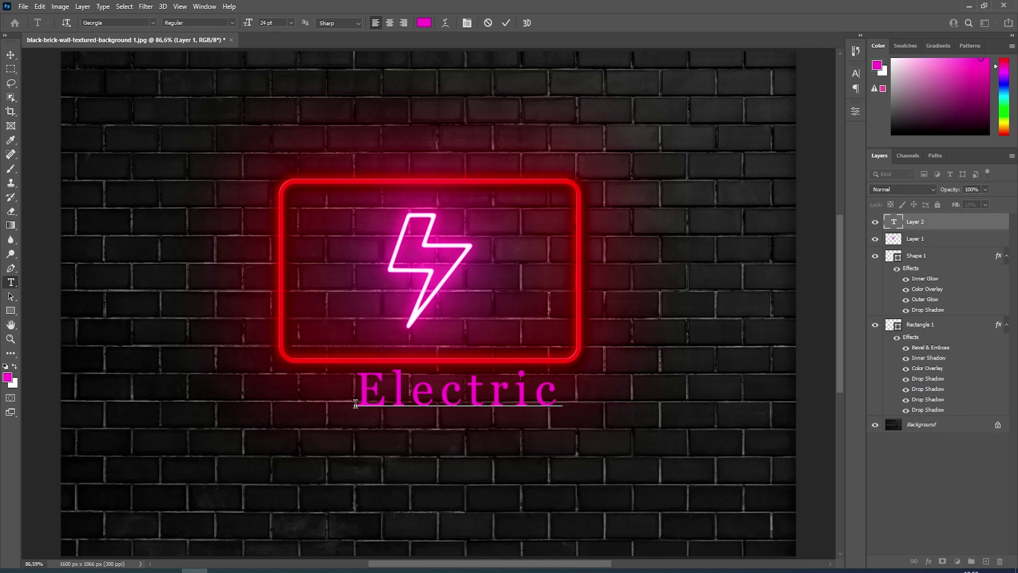
# Colour the "Electric" text orange #ff9f17 and move it so it is centred beneath the red frame
pyautogui.moveTo(362, 384); pyautogui.dragTo(561, 391)
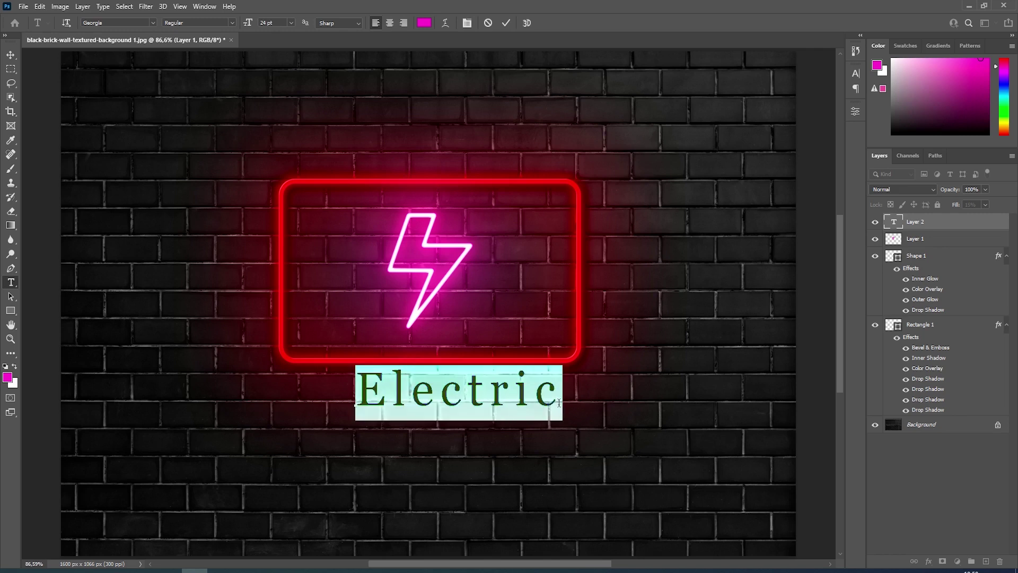
pyautogui.click(424, 22)
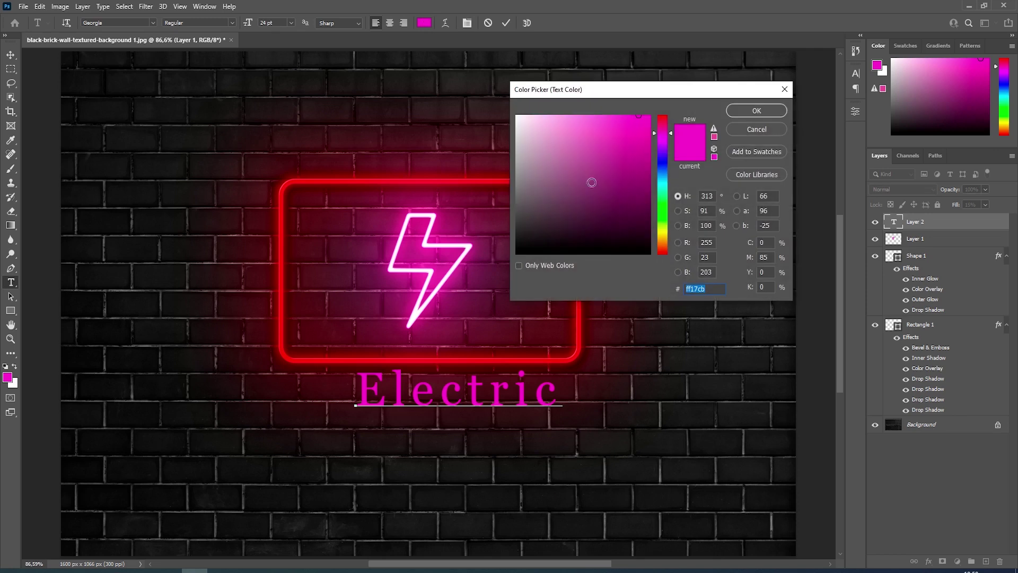
pyautogui.click(662, 240)
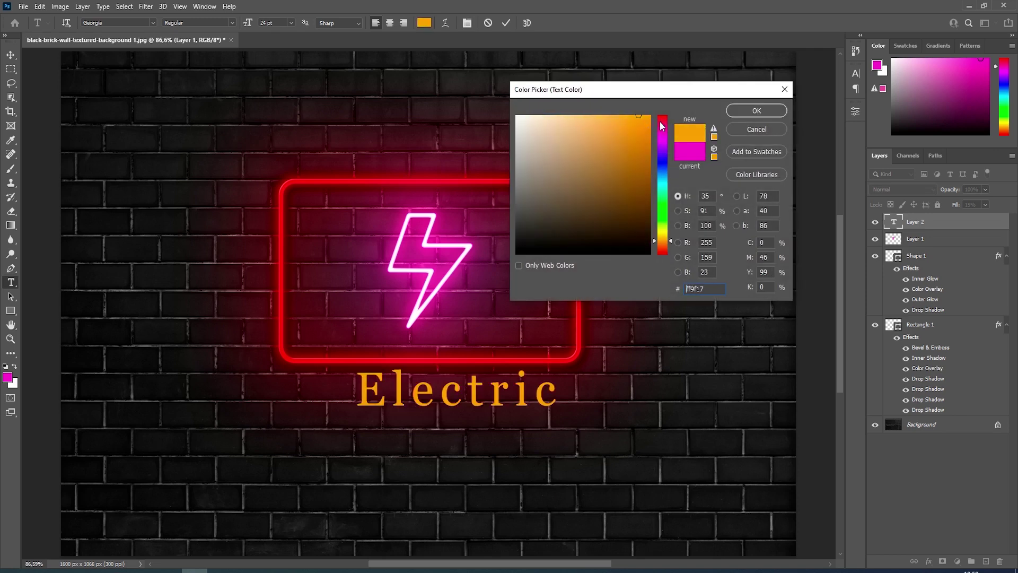
pyautogui.click(753, 111)
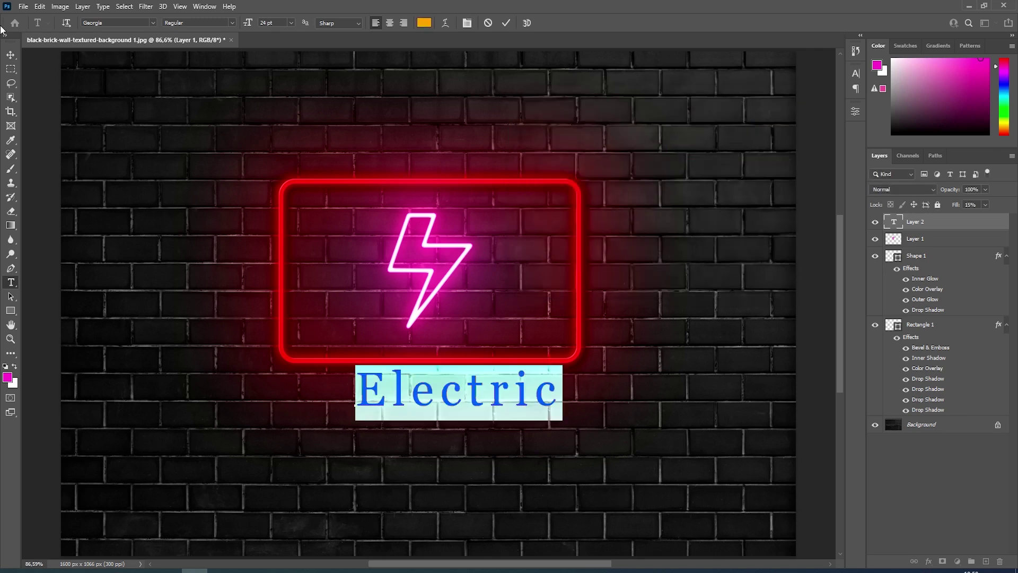
pyautogui.click(11, 54)
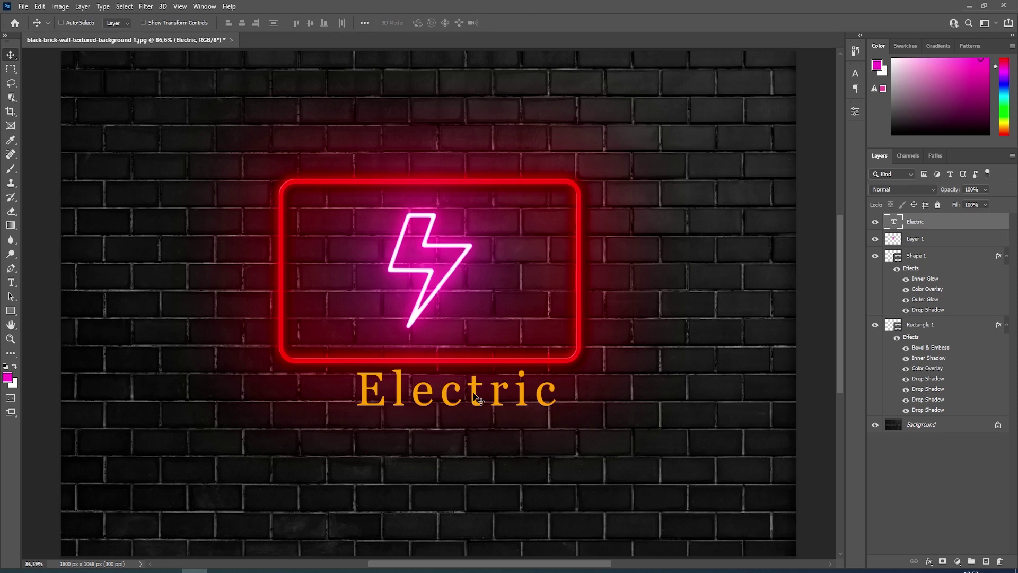
pyautogui.moveTo(470, 396); pyautogui.dragTo(450, 405)
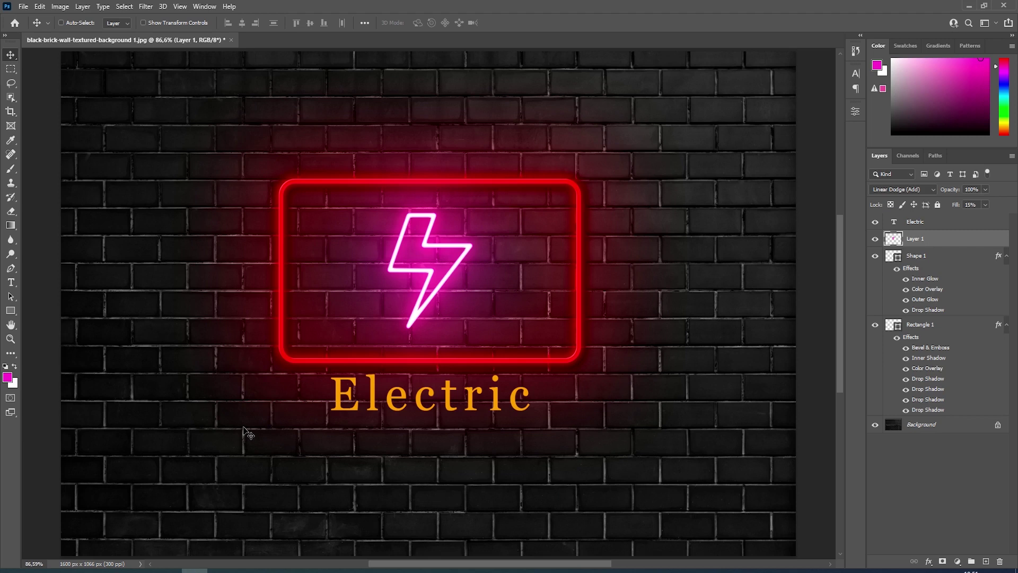
# Open the Camera Raw Filter on the Background layer and set exposure to -0.80, contrast to -8 and highlights to -7
pyautogui.hotkey('shift', 'alt', 'n')
pyautogui.click(937, 429)
pyautogui.click(144, 7)
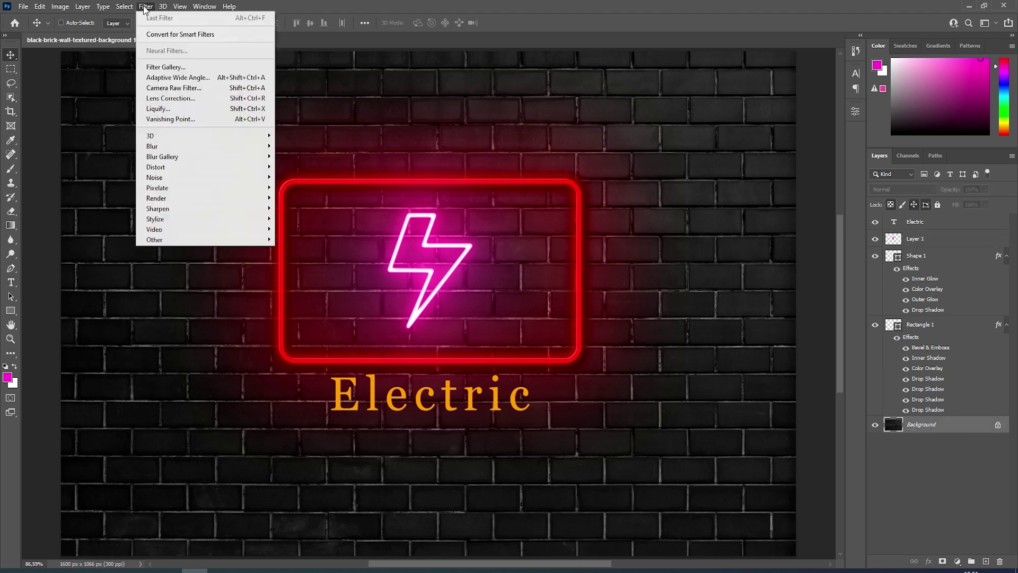
pyautogui.click(183, 87)
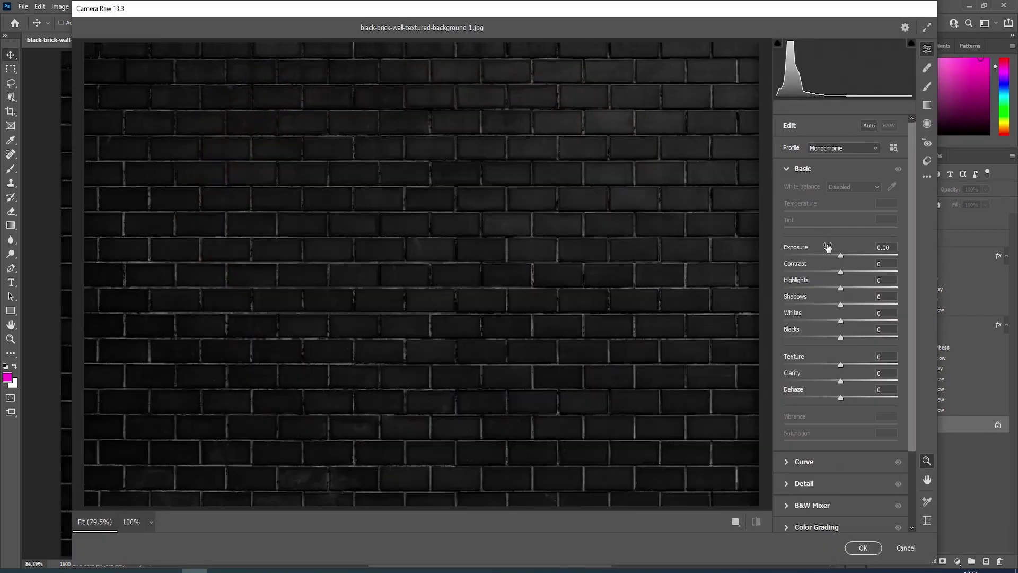
pyautogui.moveTo(841, 256); pyautogui.dragTo(837, 288)
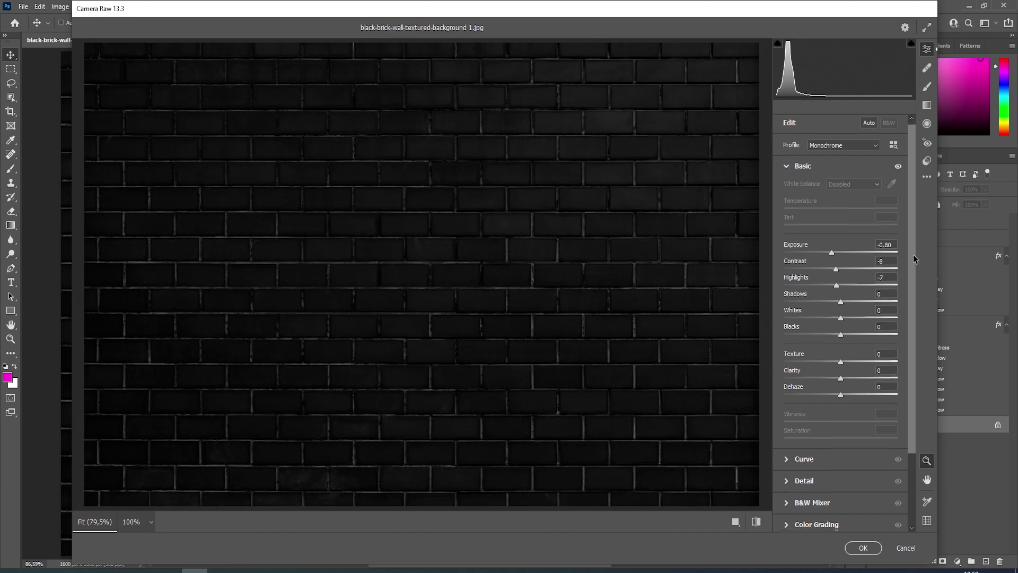
# Set the vignetting effect to -100 and apply the Camera Raw filter to the brick wall
pyautogui.moveTo(913, 257); pyautogui.dragTo(912, 370)
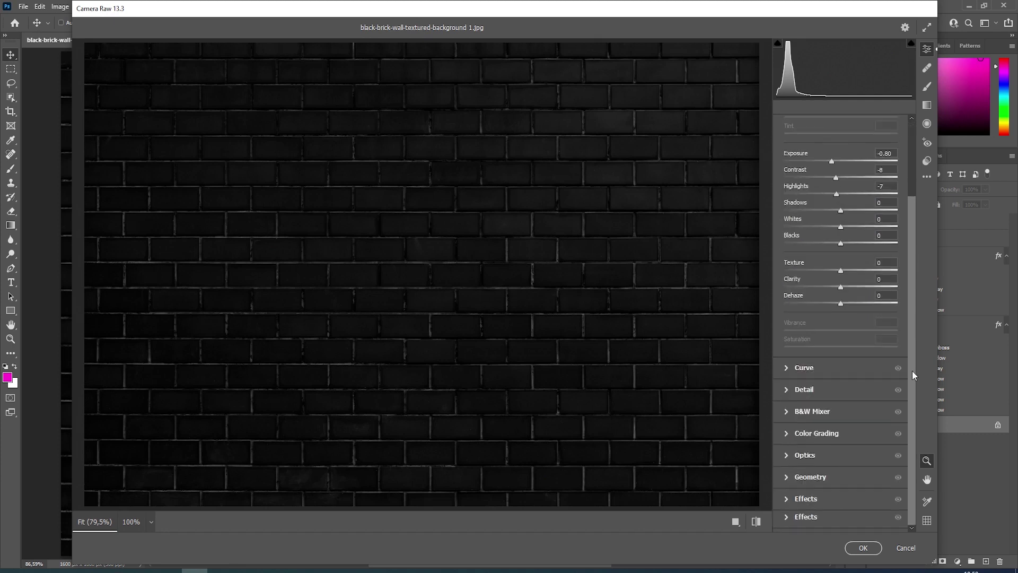
pyautogui.click(786, 498)
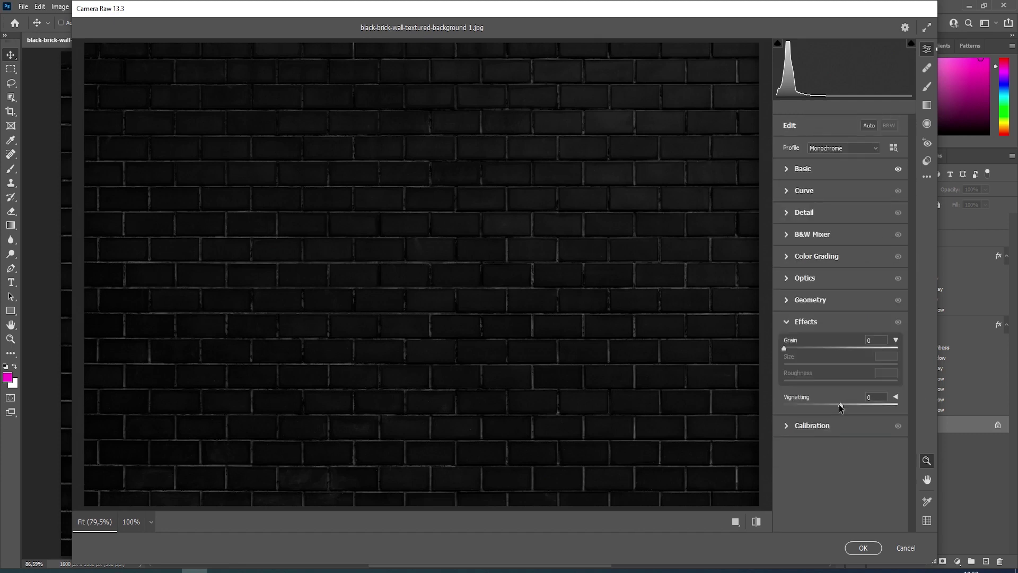
pyautogui.moveTo(839, 407); pyautogui.dragTo(778, 404)
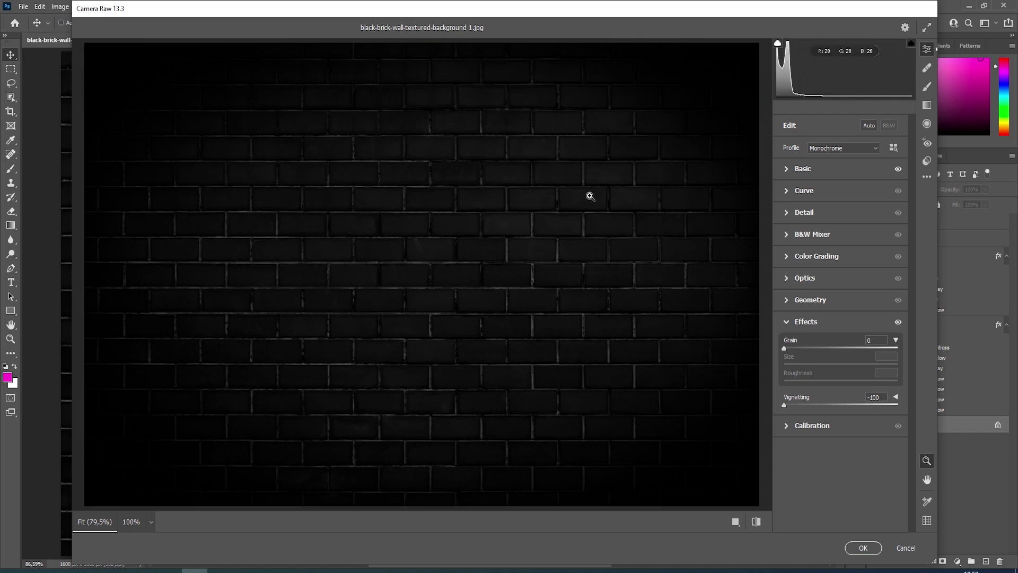
pyautogui.click(855, 547)
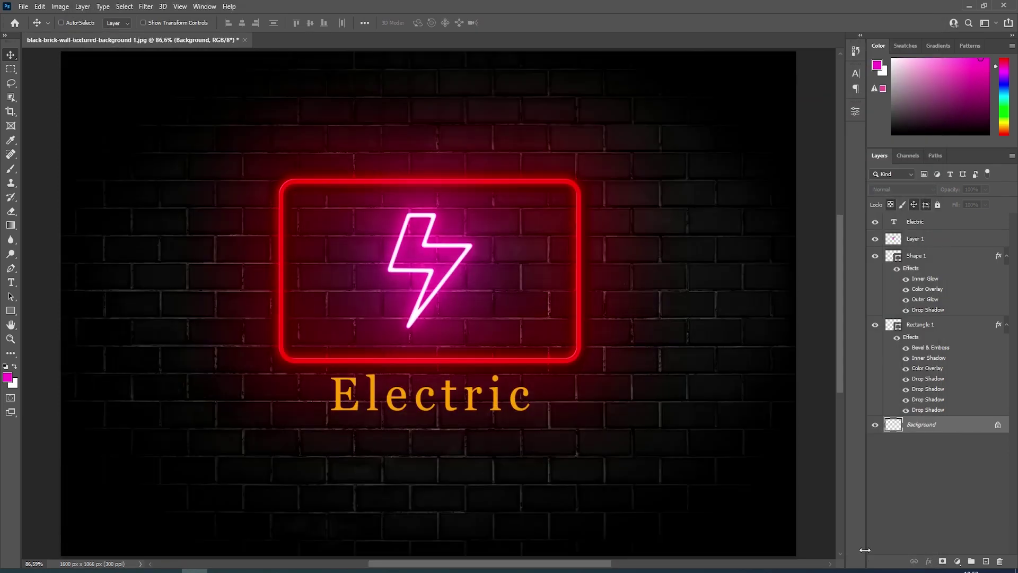